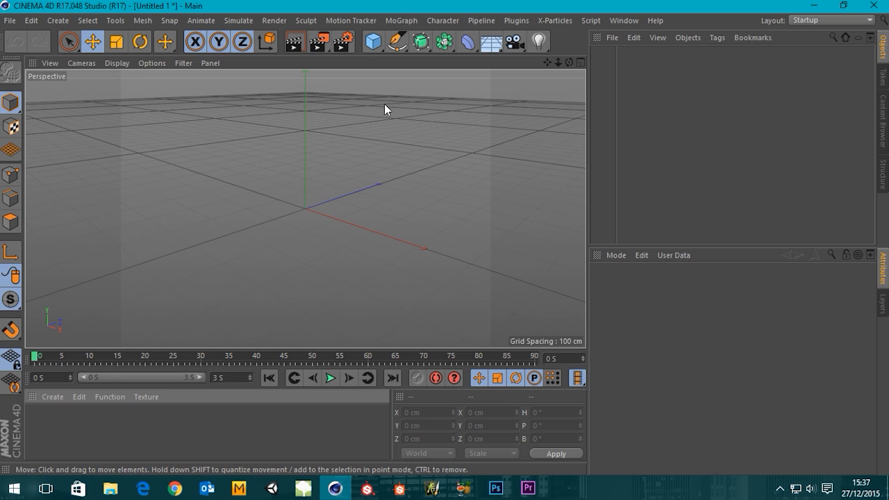
Add a cube primitive to the scene and create a new material.
click(373, 46)
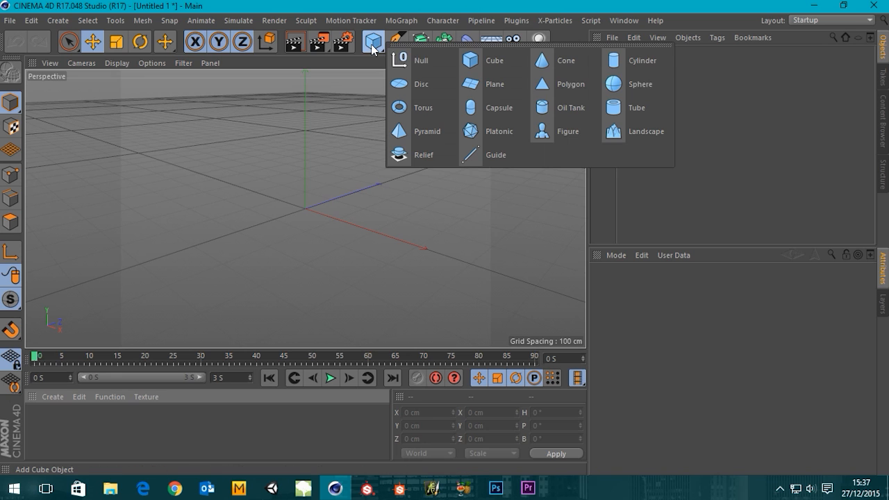
click(479, 61)
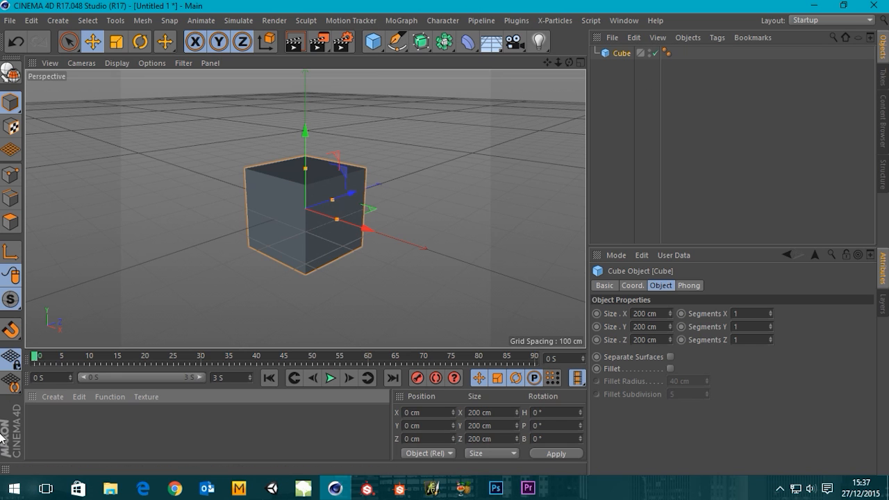
double_click(62, 426)
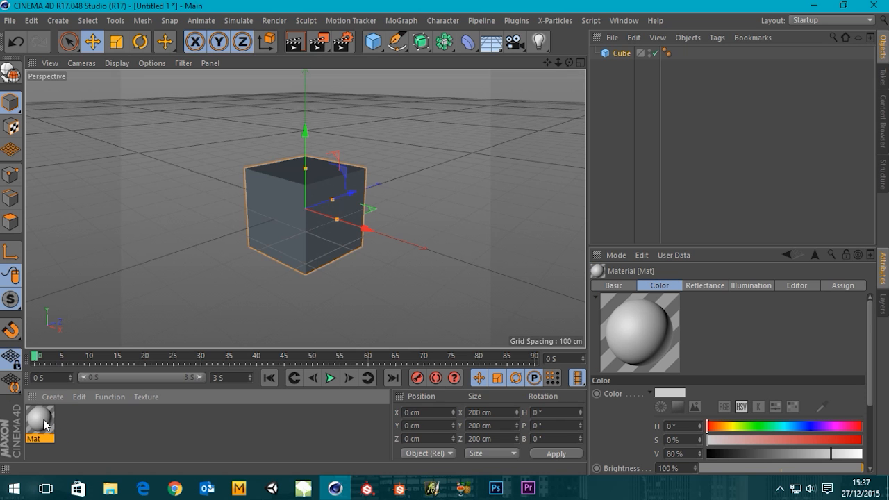
Disable the new material's Color and Reflectance channels and enable its Luminance channel.
double_click(40, 420)
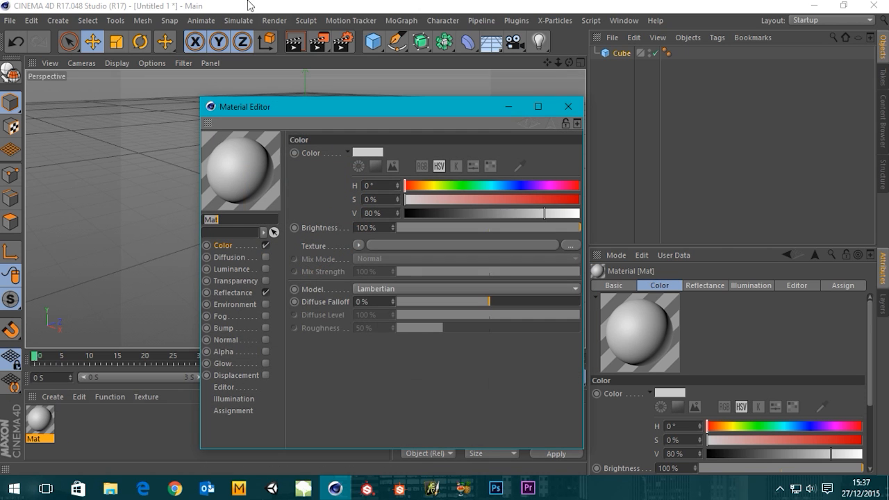
double_click(248, 219)
click(265, 245)
click(265, 293)
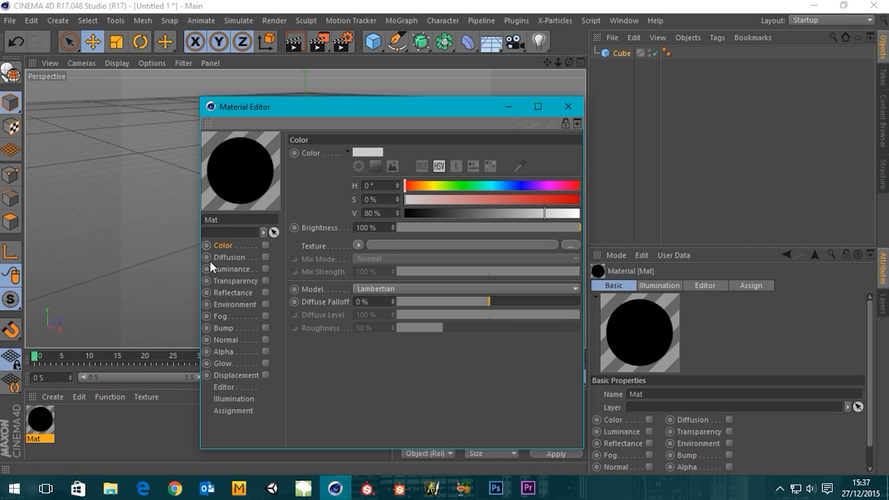
click(265, 269)
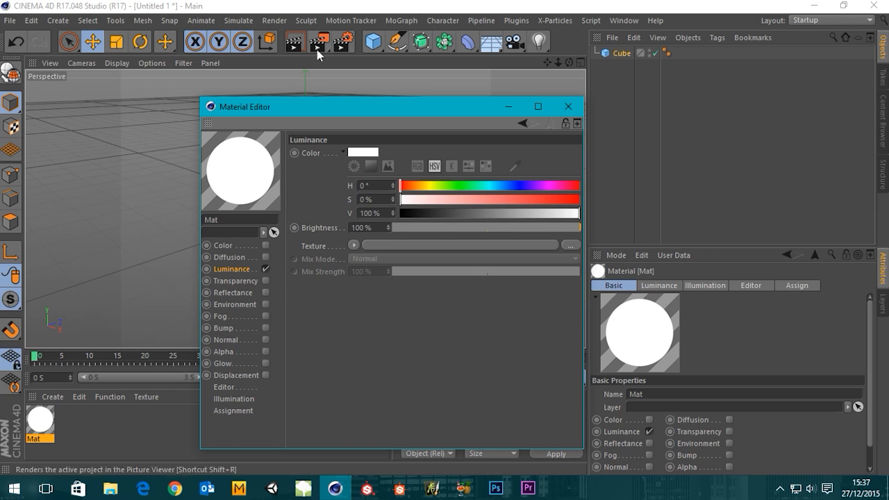
Set the material's luminance colour to a pale yellow with hue 56° and saturation 22%.
drag(403, 187, 428, 187)
drag(482, 199, 439, 200)
click(567, 106)
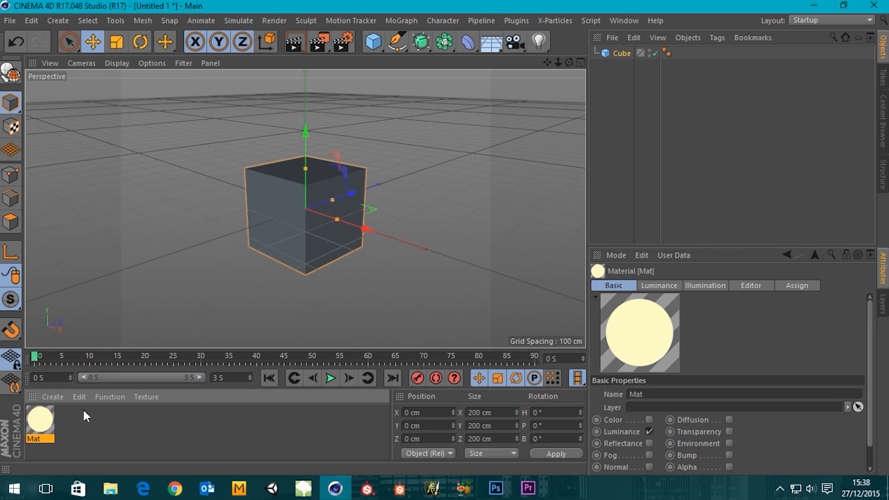
Apply the luminous material to the cube and render the active view.
drag(50, 424, 300, 223)
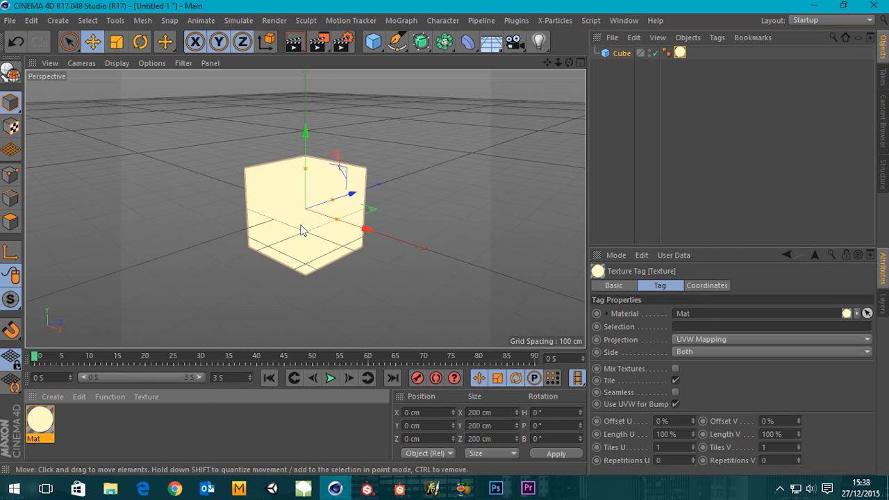
click(294, 42)
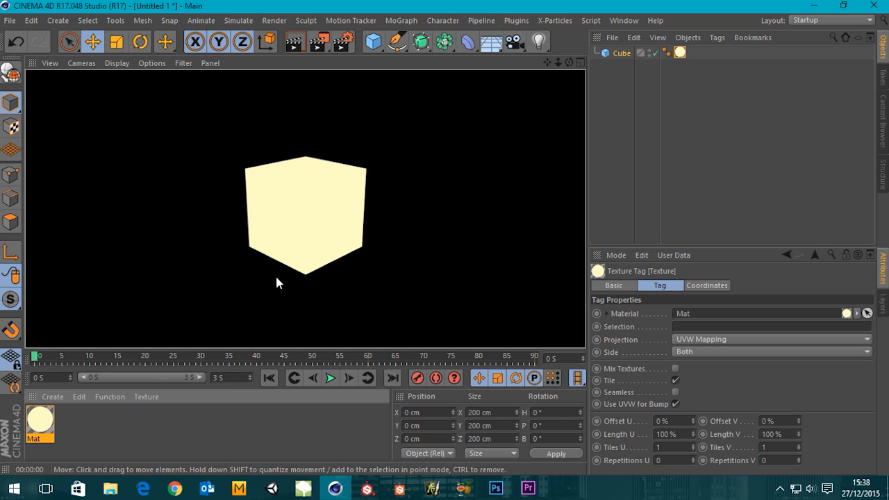
Enable the Glow channel on the cube's material with the render settings open alongside for comparison.
double_click(38, 416)
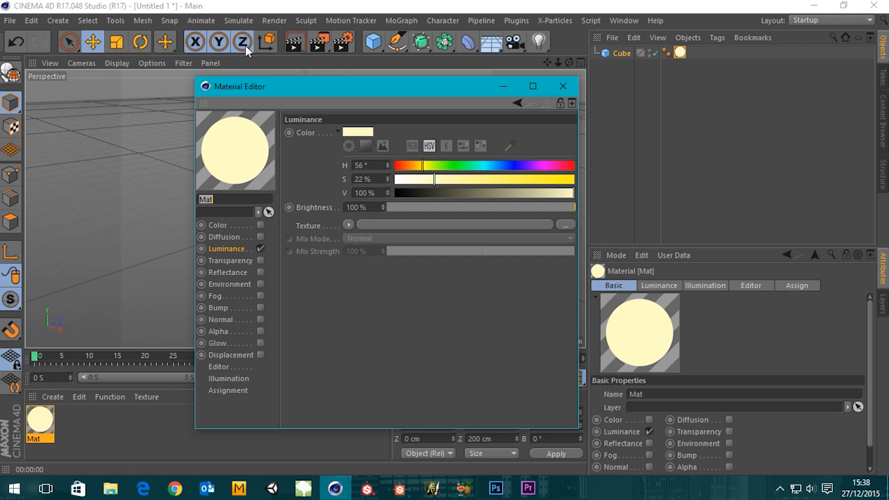
click(222, 344)
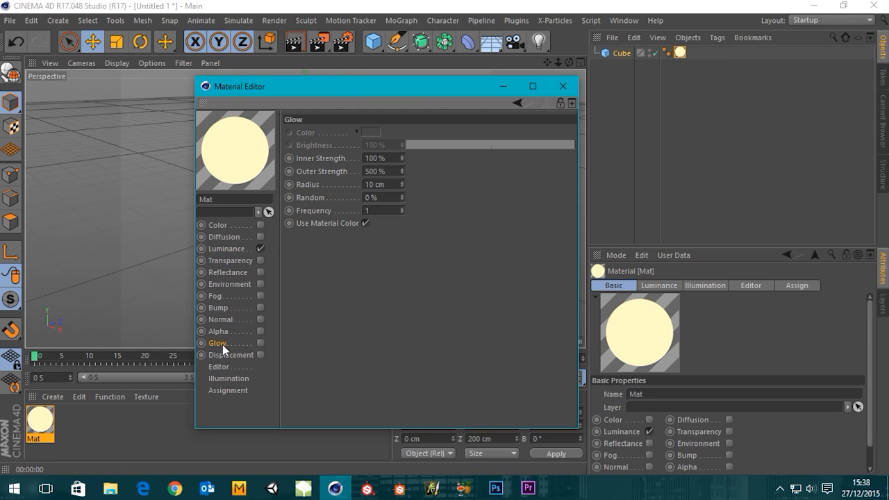
drag(435, 86, 269, 81)
click(343, 43)
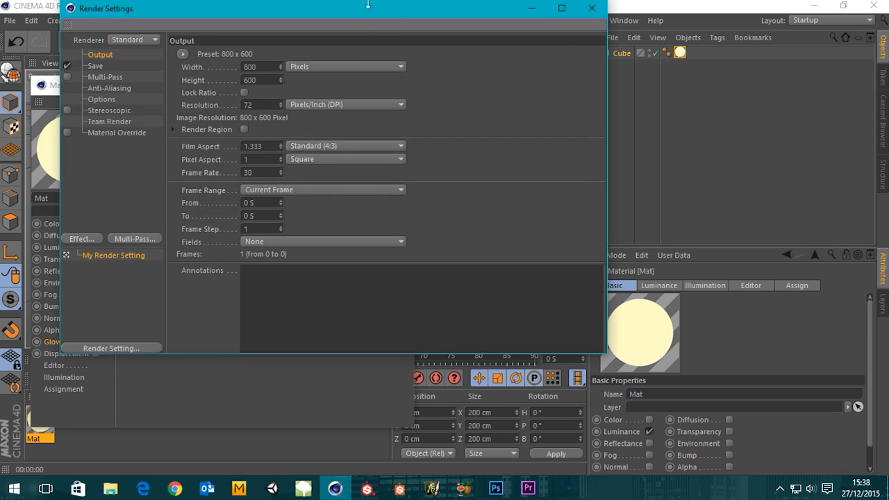
drag(383, 46, 620, 86)
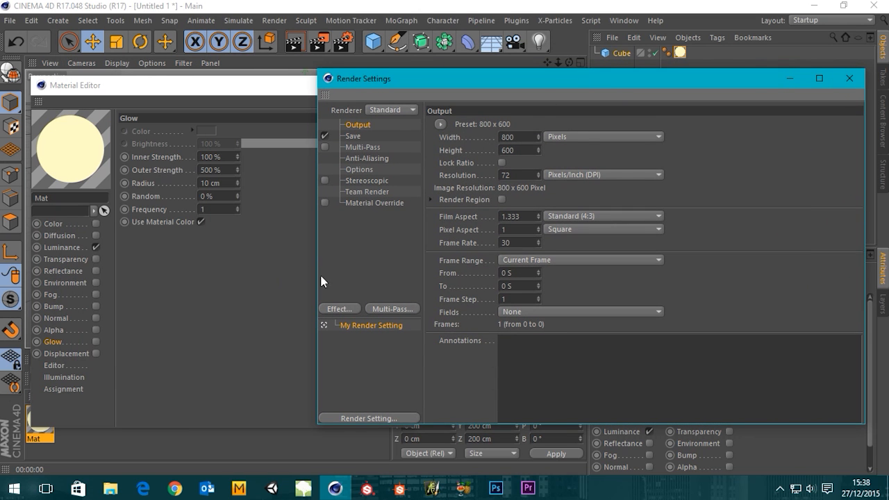
drag(315, 277, 423, 307)
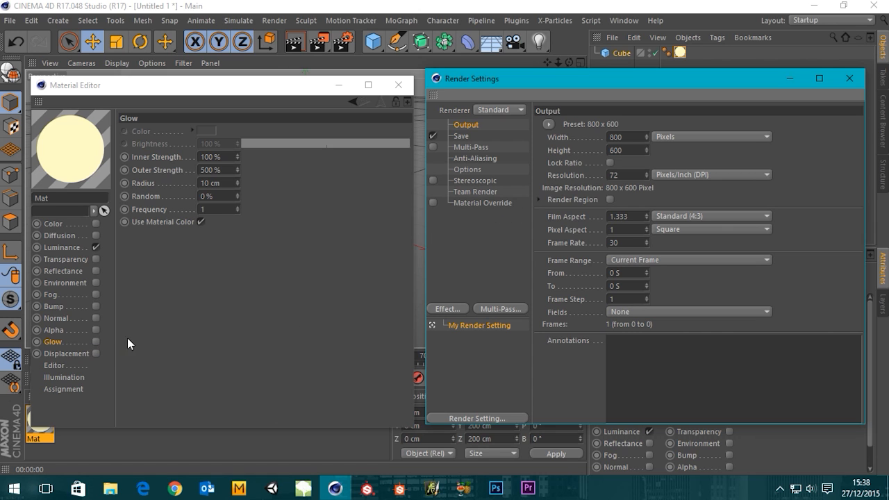
click(96, 341)
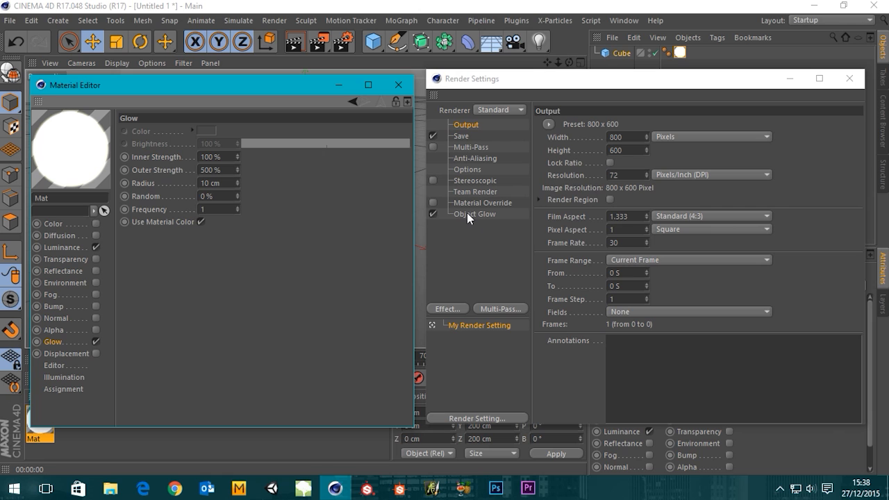
click(849, 79)
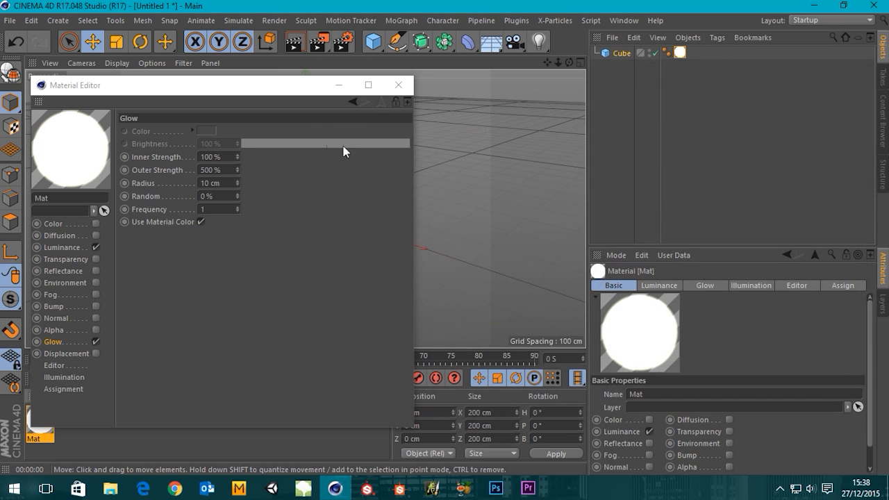
click(398, 84)
Set the render output to the HDTV 1080 24 preset, with the ratio locked and the width reduced to 800 pixels.
click(342, 42)
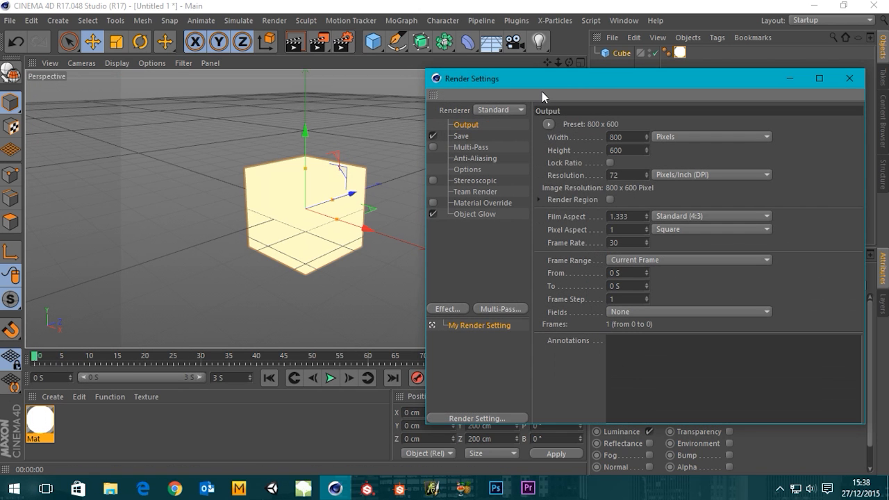
drag(564, 80, 359, 50)
click(342, 95)
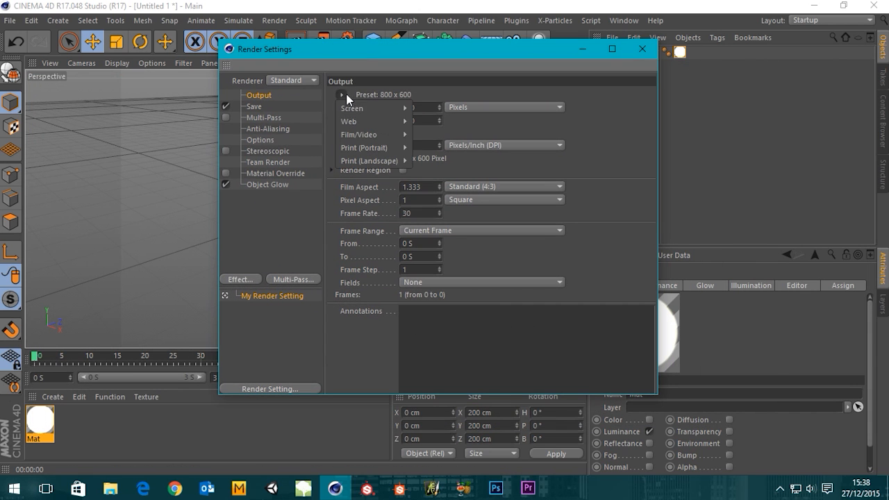
mouse_move(398, 135)
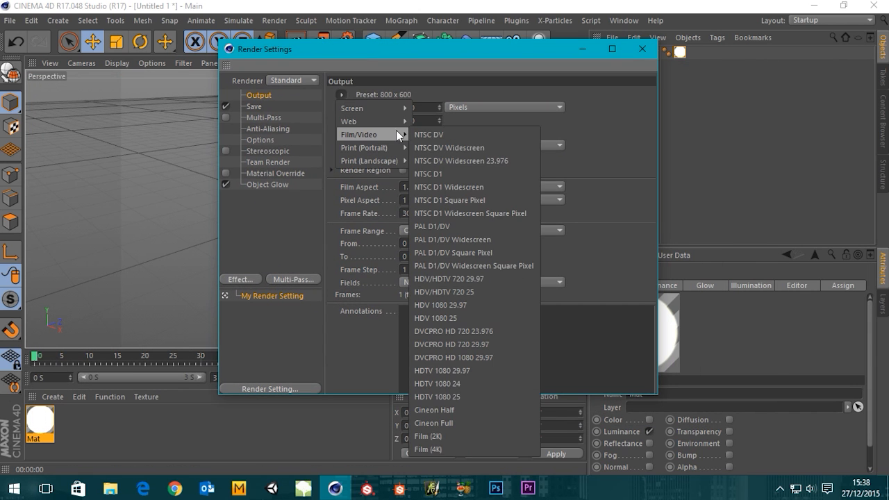
click(448, 384)
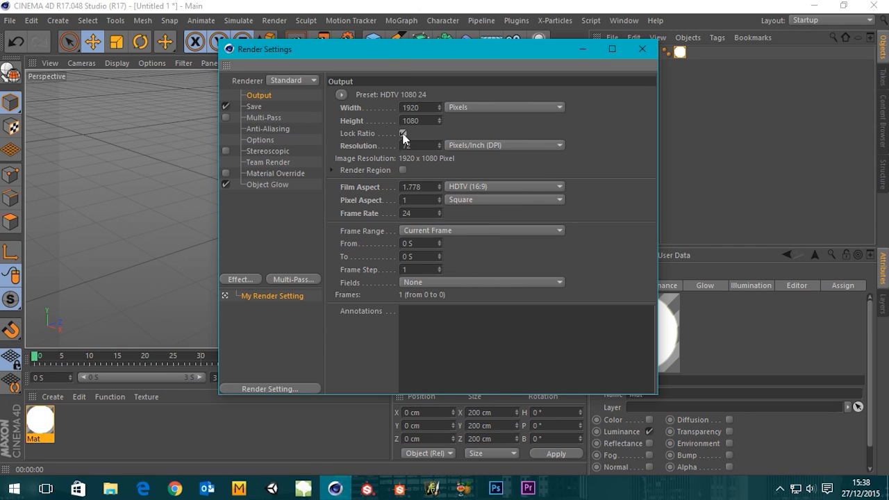
drag(428, 105, 240, 69)
text(800)
key(Return)
click(642, 49)
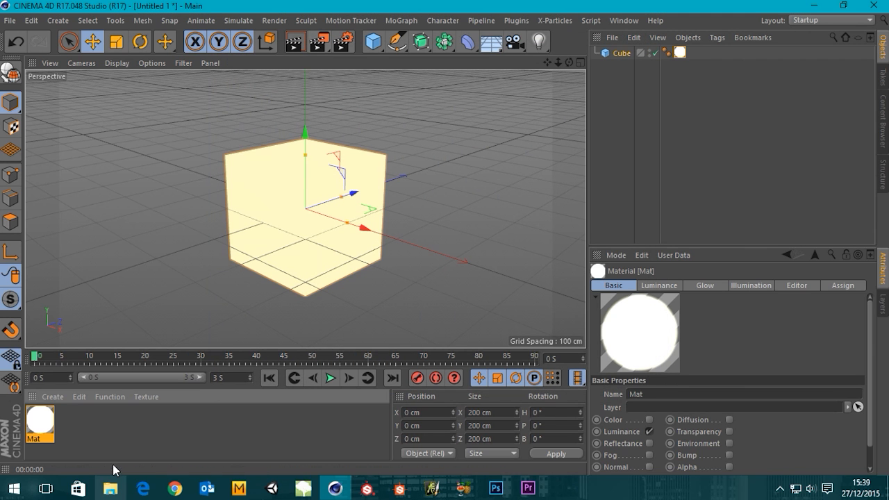
Switch the material's Glow channel off and back on.
double_click(40, 420)
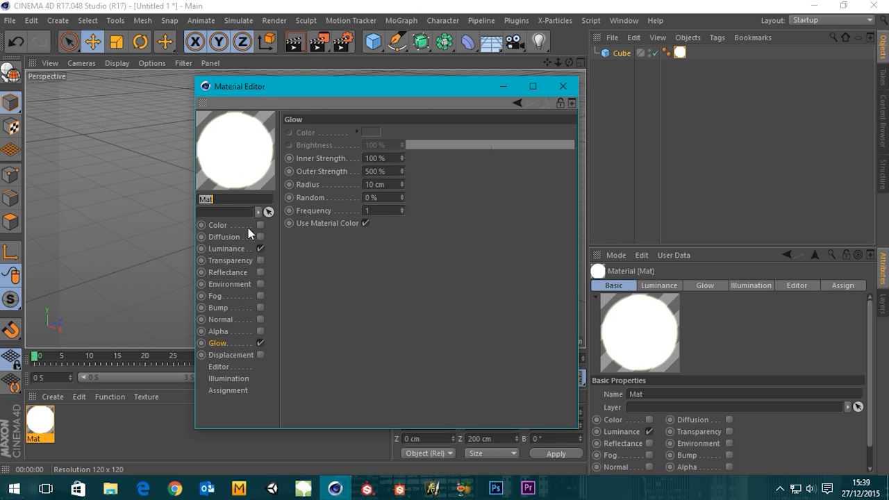
click(260, 343)
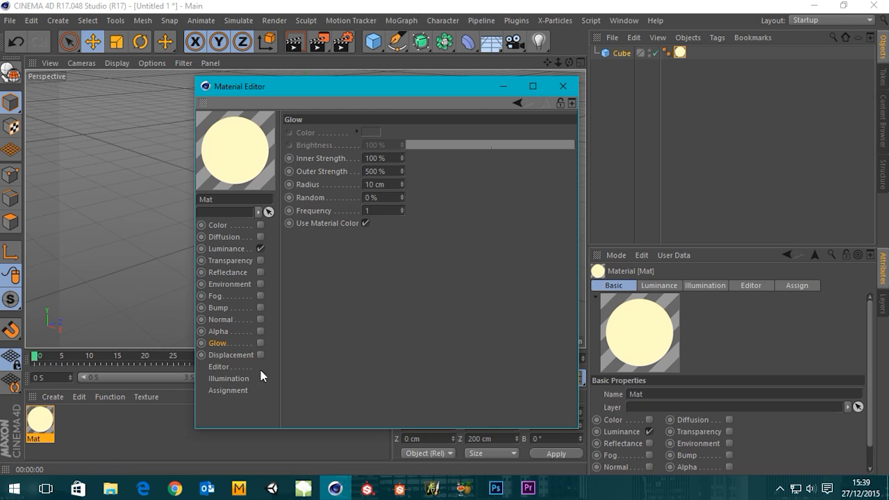
click(261, 343)
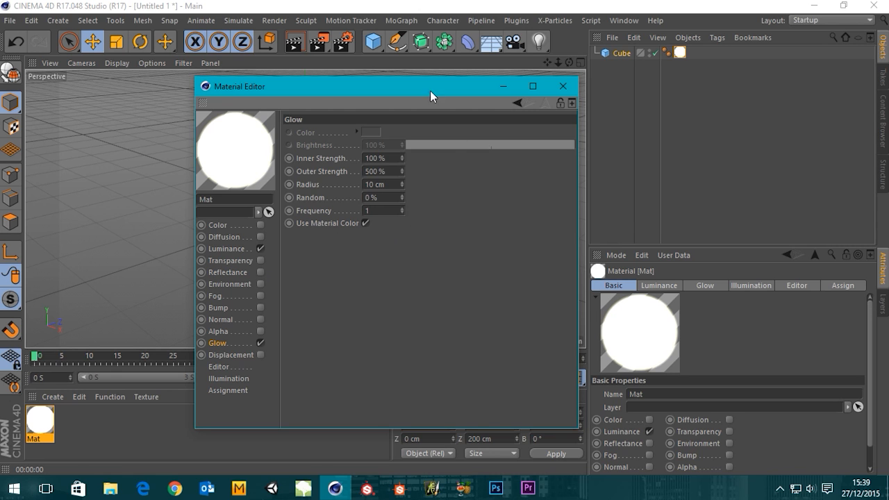
click(563, 86)
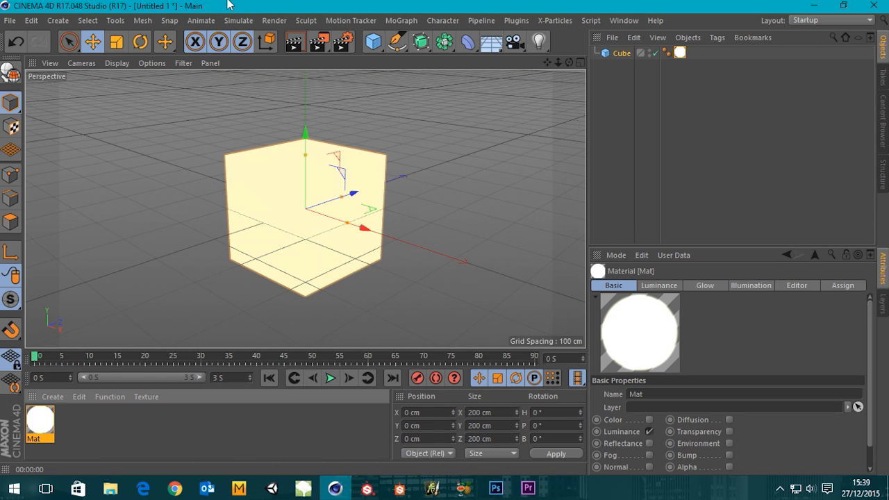
Render the glowing cube in the viewport and in the Picture Viewer.
click(294, 42)
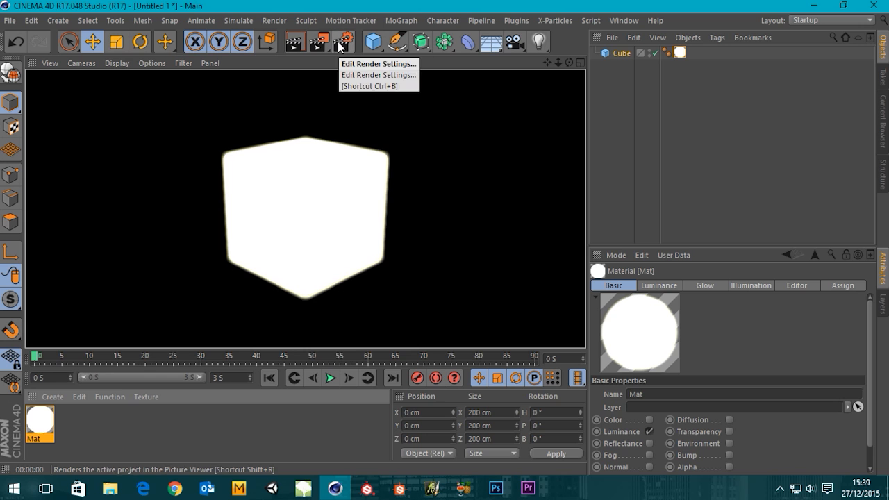
click(318, 41)
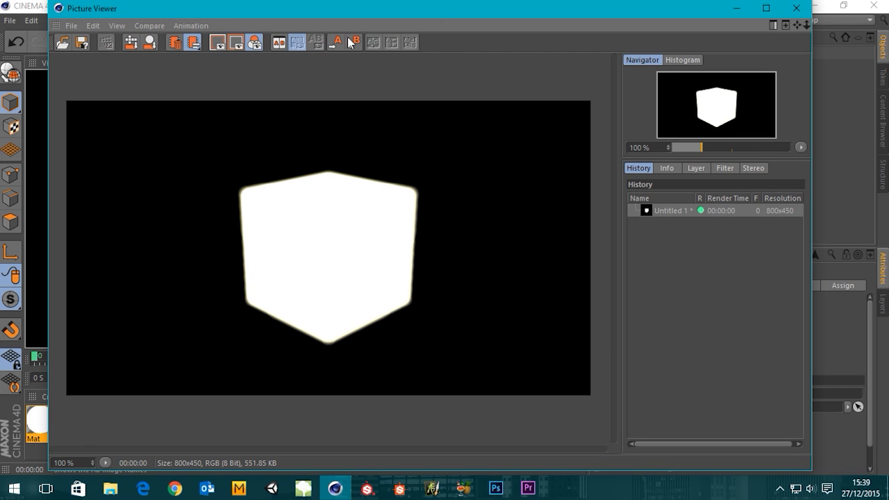
click(797, 8)
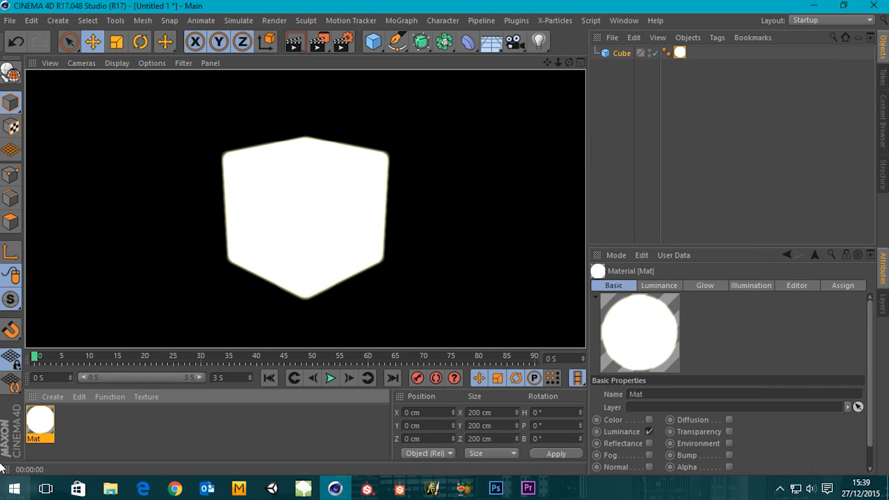
Try a glow Inner Strength of 50% on the cube's material.
double_click(35, 433)
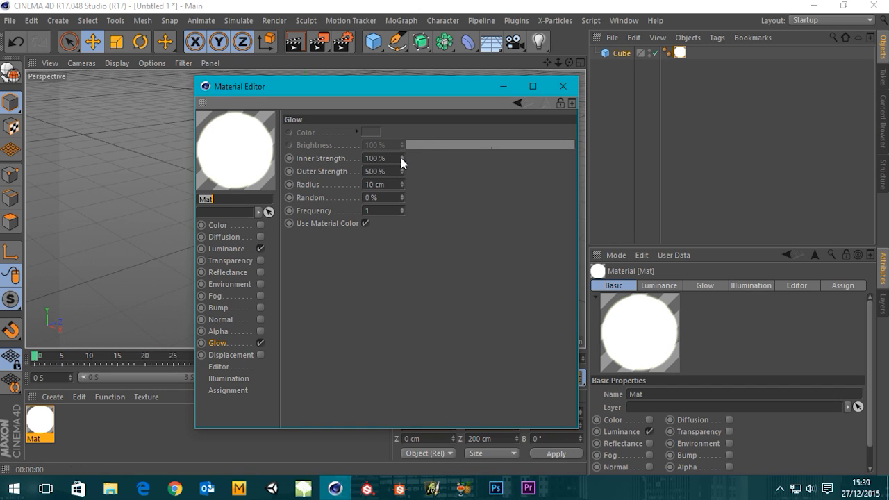
drag(401, 159, 401, 167)
click(563, 86)
Render to the Picture Viewer again and compare the result with the earlier render.
click(323, 43)
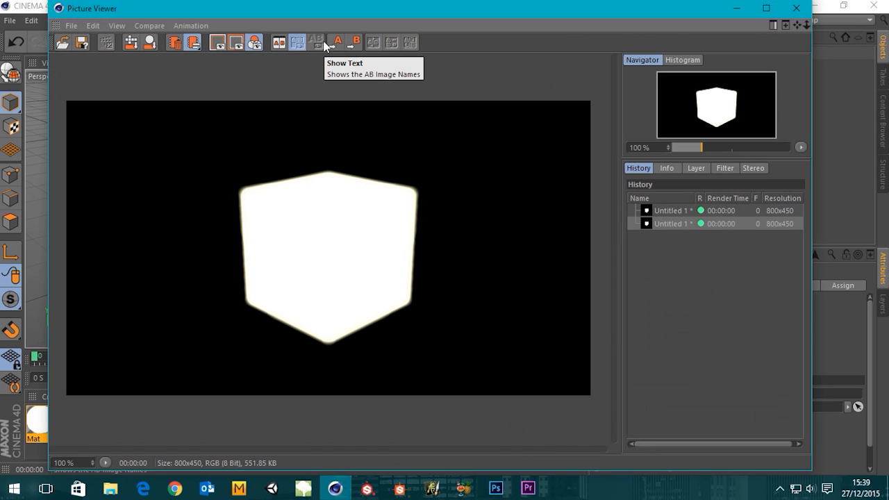
click(718, 211)
click(796, 7)
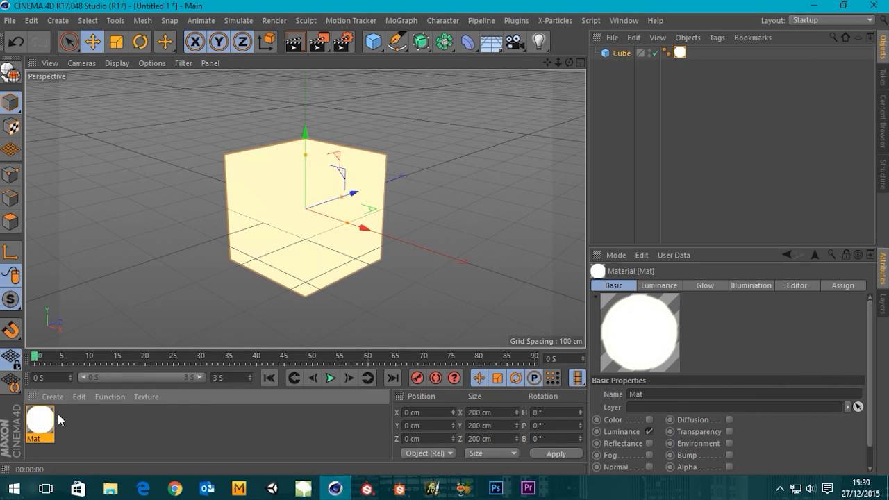
Undo the glow's Inner Strength change and set the glow Radius to 75 cm.
double_click(40, 423)
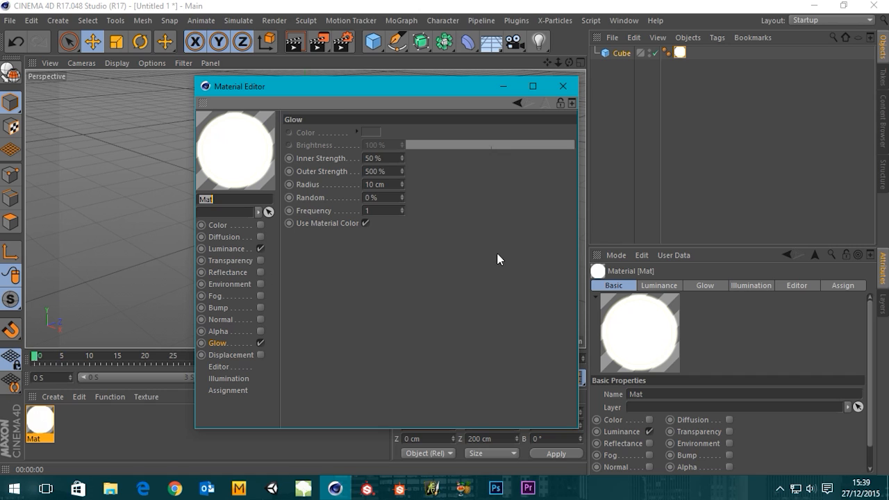
key(ctrl+z)
drag(401, 186, 275, 177)
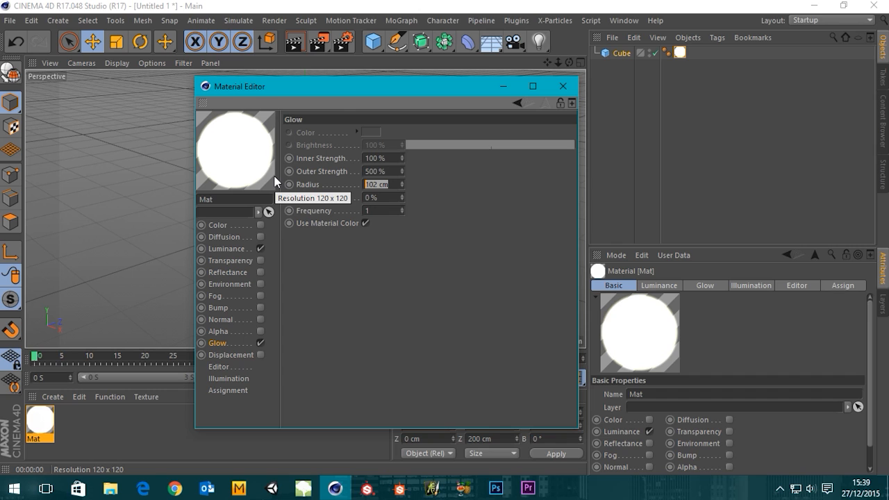
text(1)
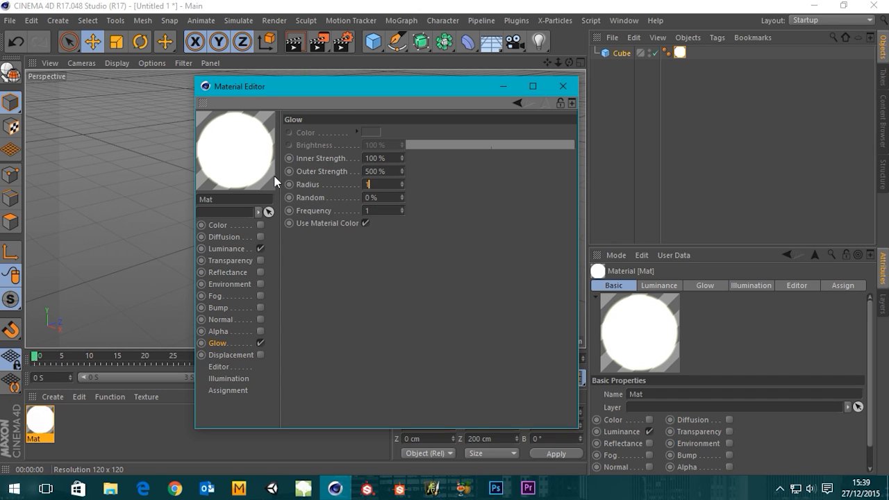
key(BackSpace)
text(75)
key(Return)
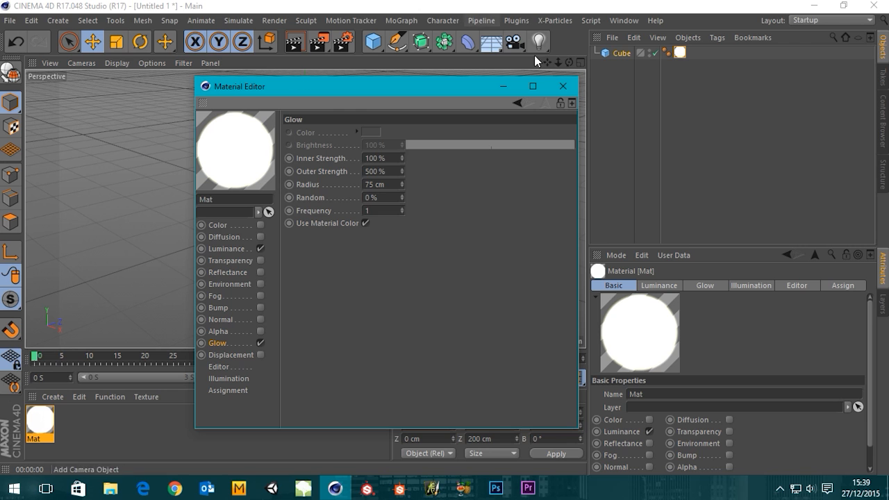
Render the glowing cube in the viewport to check the 75 cm glow radius.
click(562, 86)
click(292, 43)
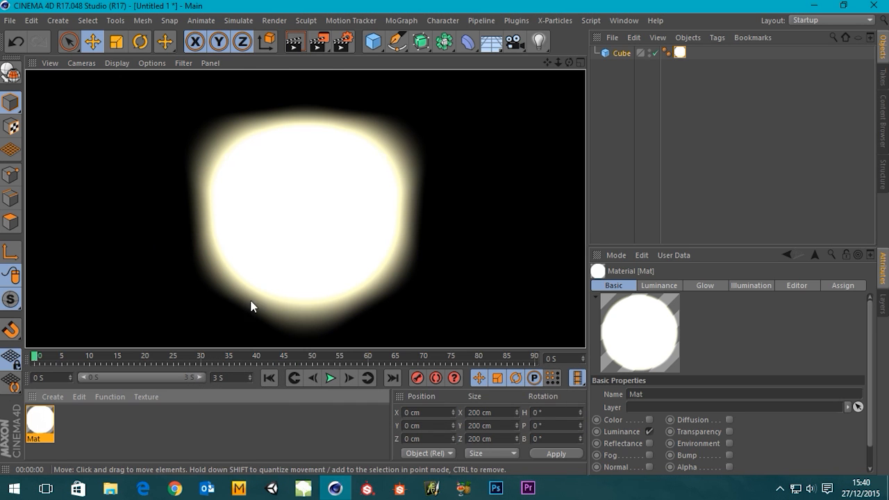
Set the glow's Outer Strength to 250% and Inner Strength to 50% on the cube's material.
click(49, 426)
double_click(49, 427)
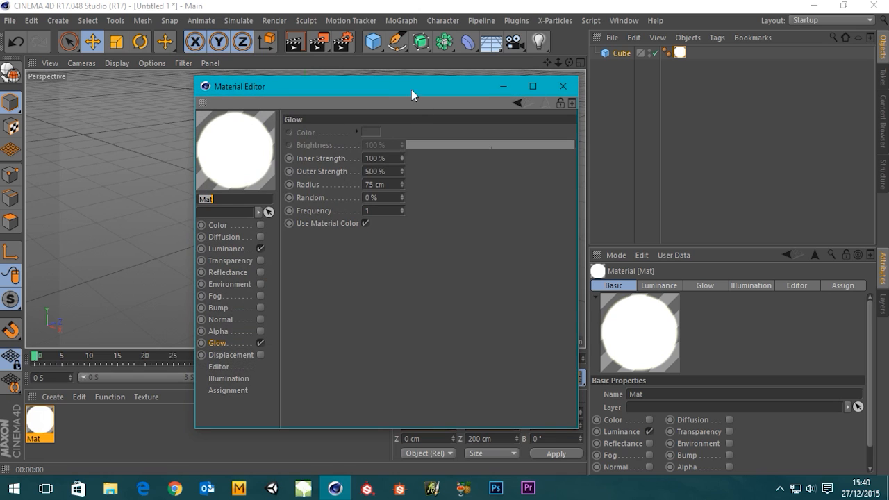
click(399, 172)
text(250)
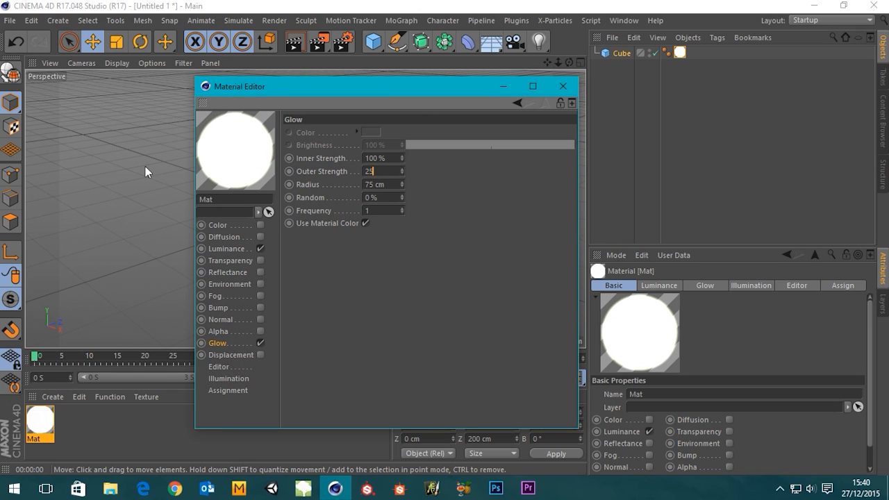
key(Return)
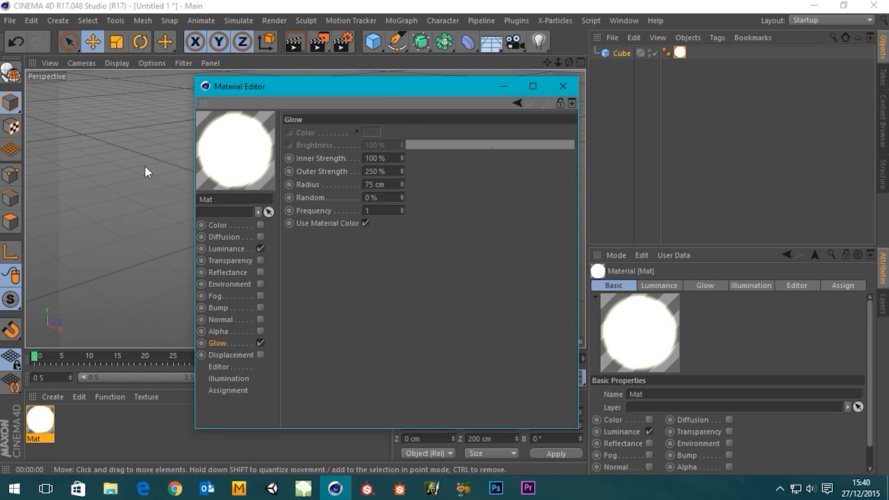
click(389, 159)
text(50)
key(Return)
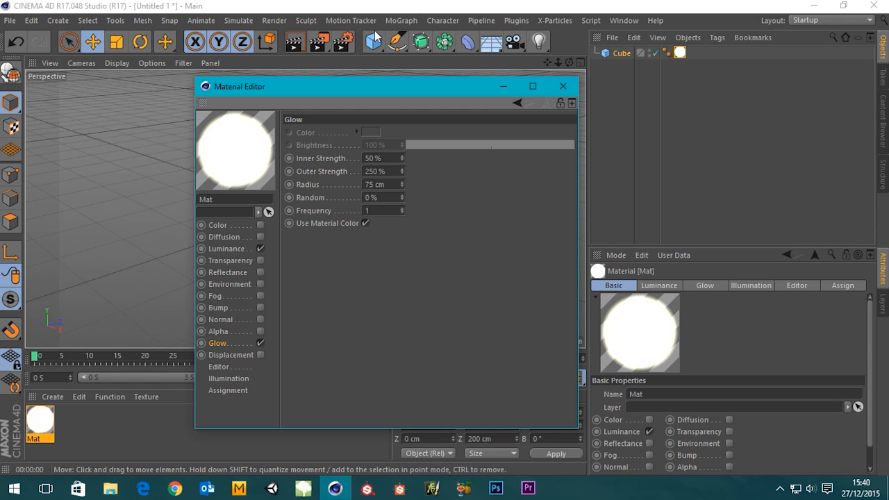
Render the cube to the Picture Viewer to check the weaker glow, and close the viewer.
click(572, 86)
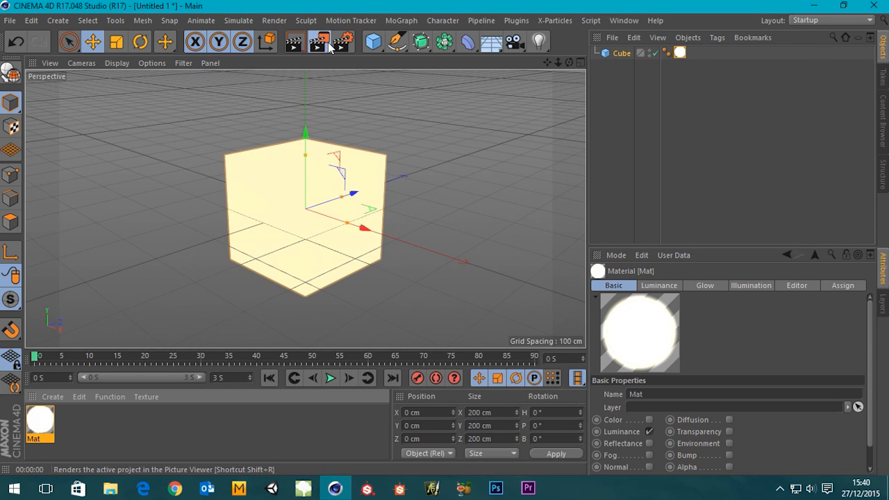
click(323, 43)
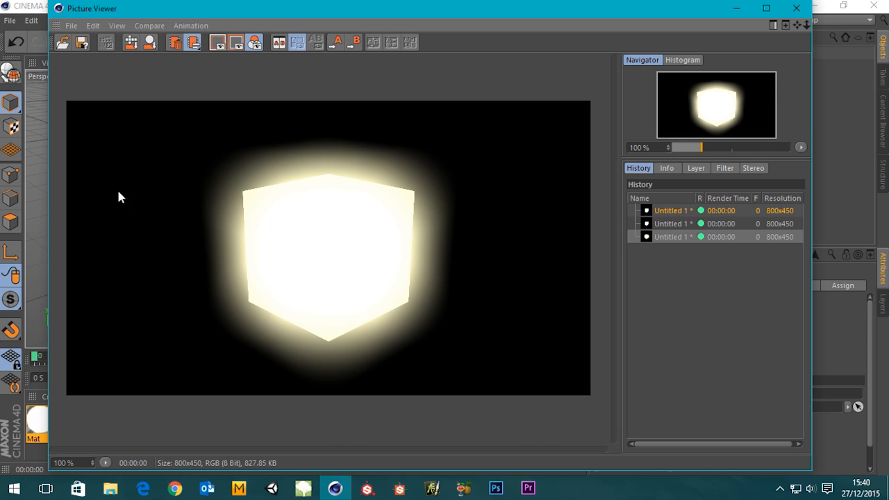
click(799, 8)
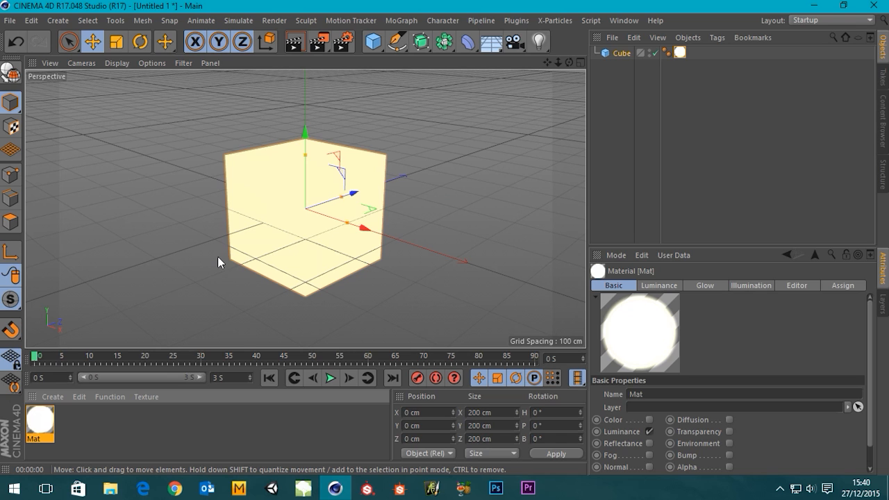
Add a sphere primitive to the scene.
scroll(273, 198, down, 2)
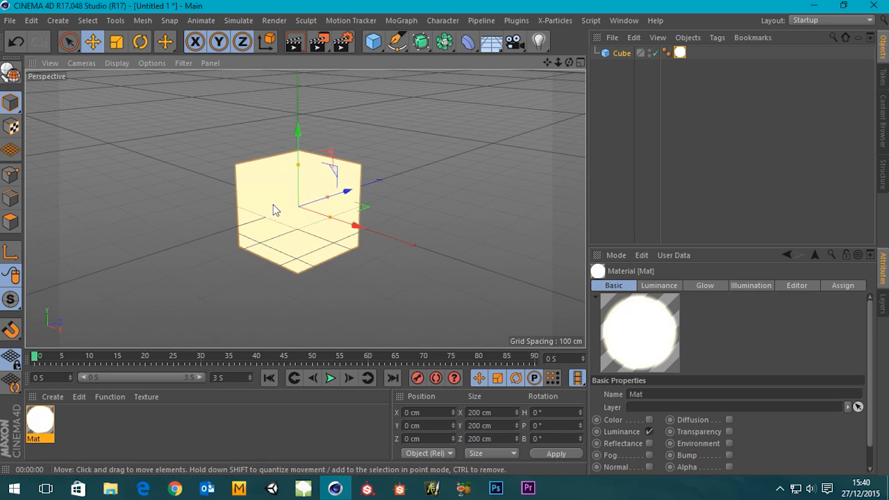
click(372, 45)
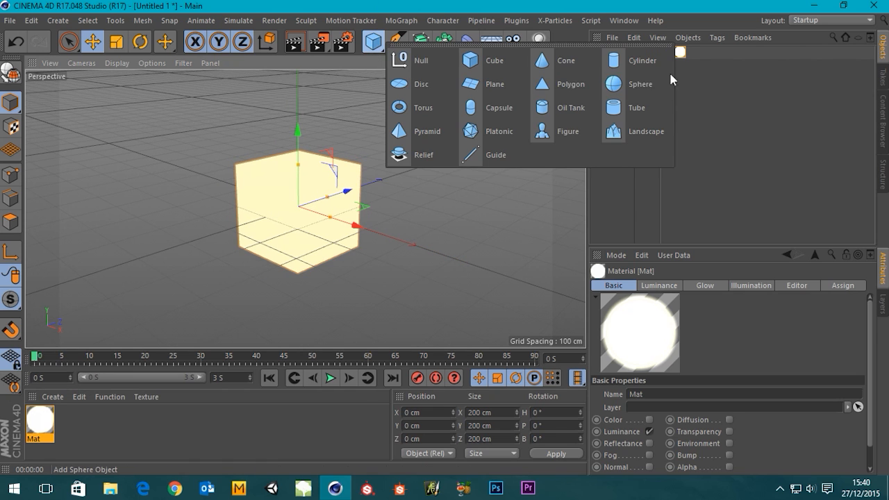
click(621, 85)
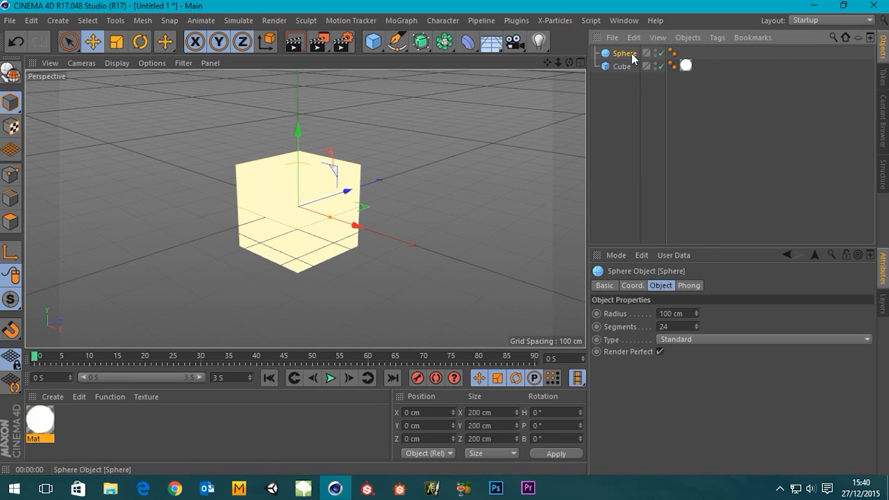
Set the cube's X, Y and Z sizes to 100 cm each.
click(339, 254)
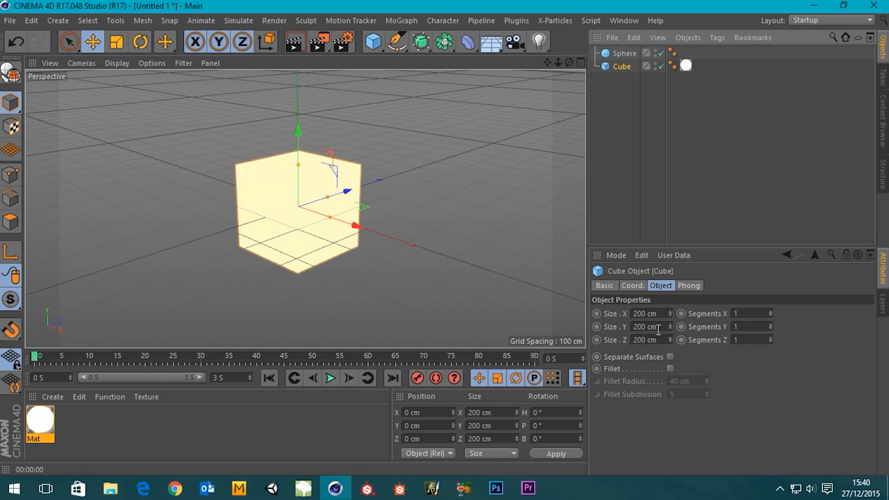
text(100)
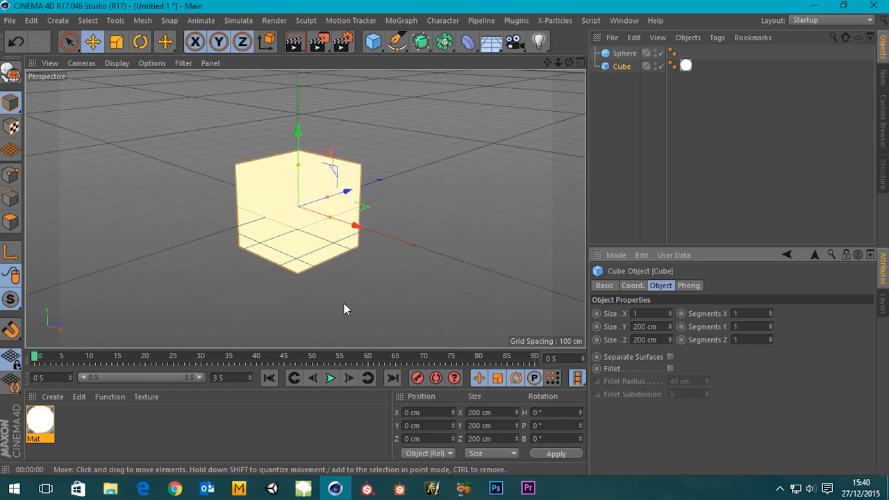
key(Tab)
text(100)
key(Tab)
text(10)
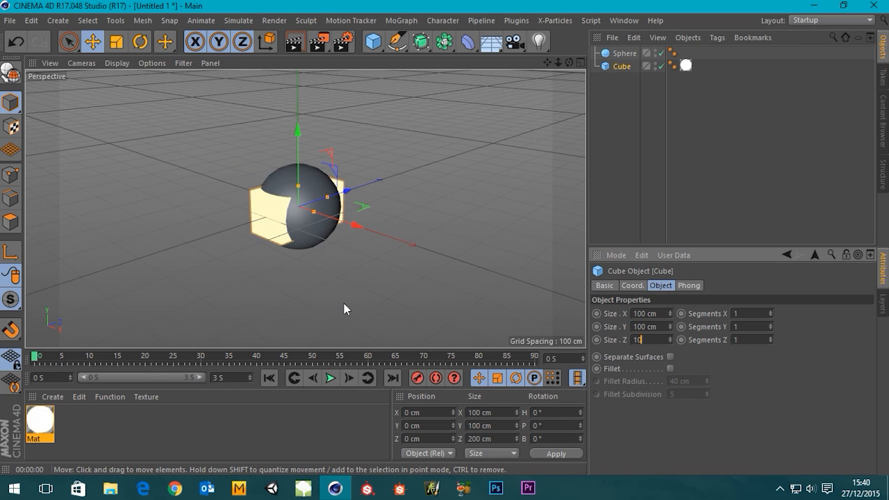
key(Tab)
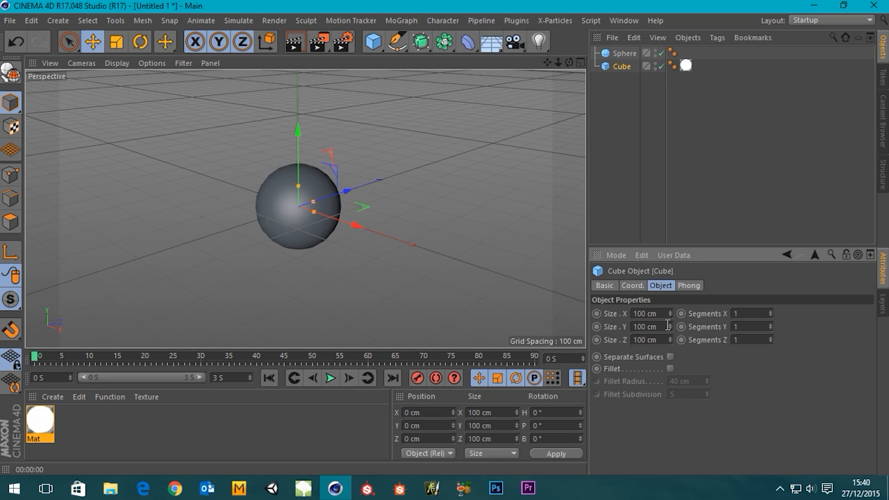
Create a second material and name it Glass.
click(624, 53)
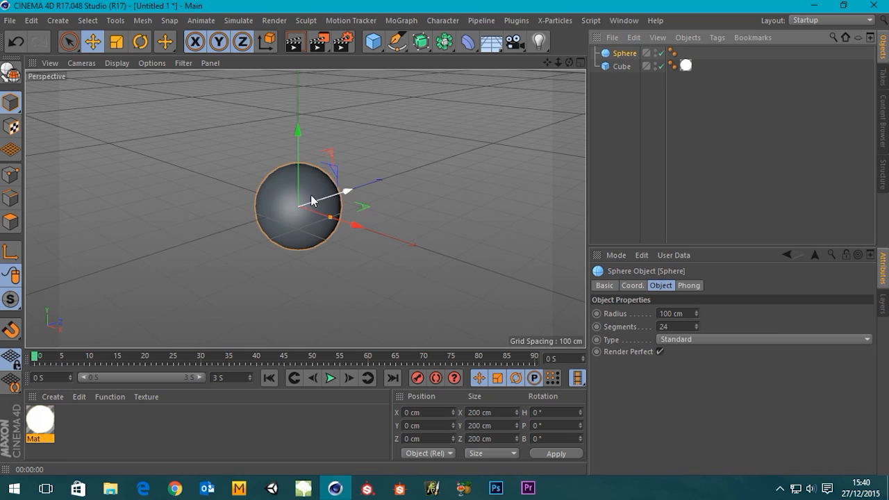
scroll(341, 195, up, 5)
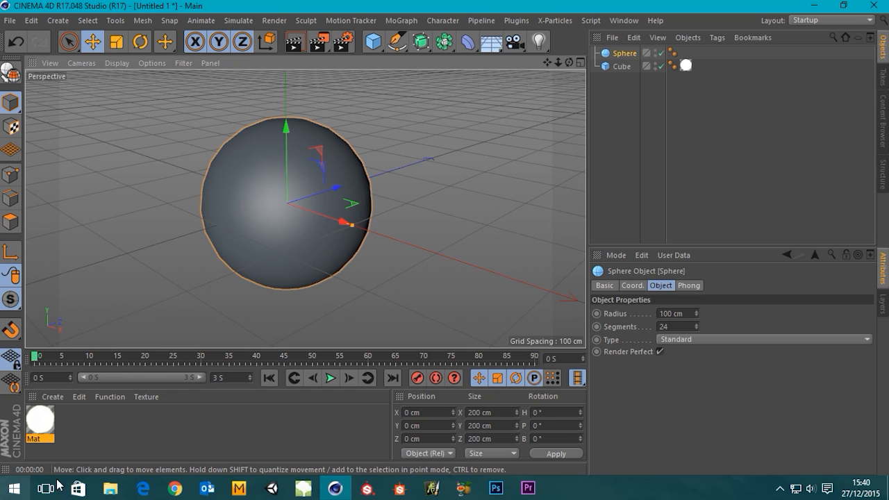
double_click(127, 428)
double_click(44, 418)
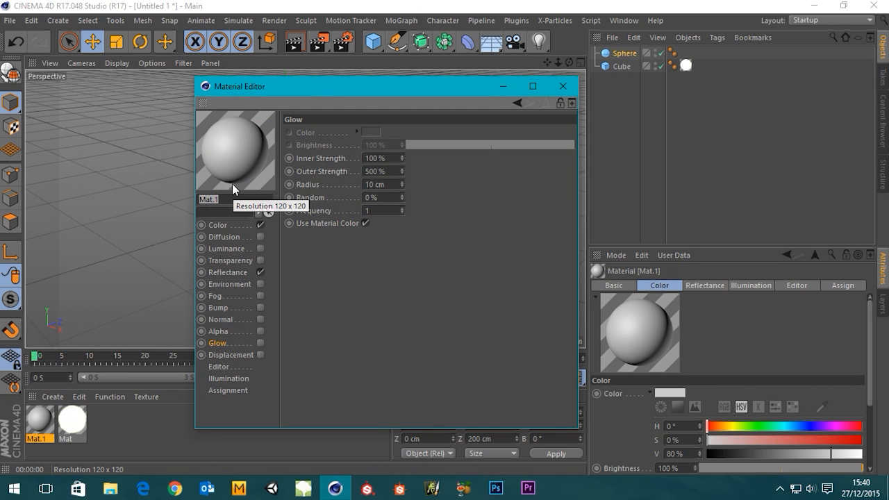
text(Glass)
key(Return)
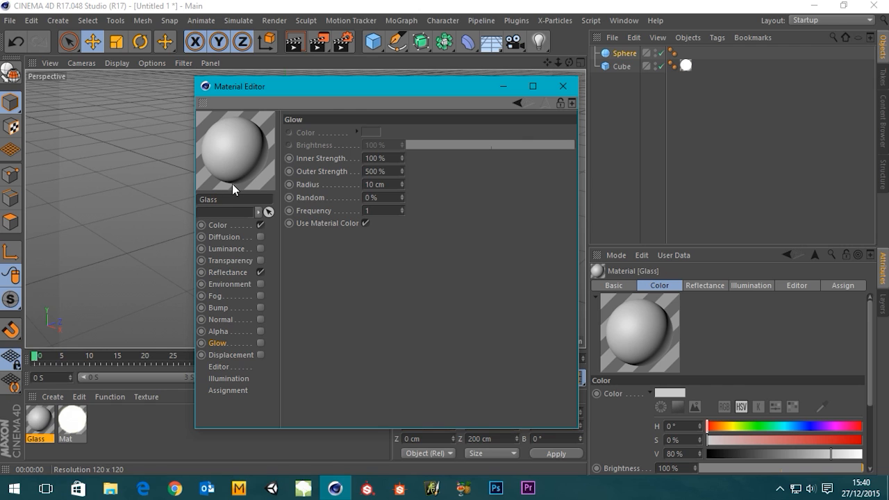
Disable the Color and Reflectance channels of the Glass material and enable its Transparency channel.
click(260, 226)
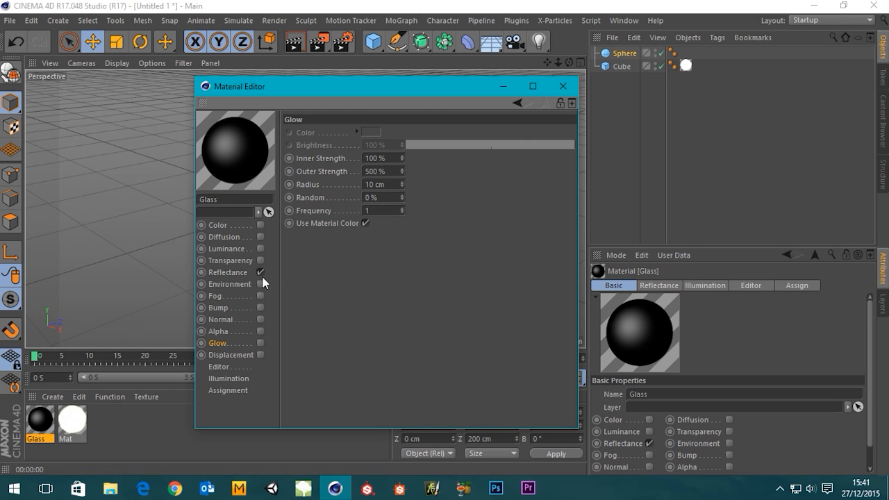
click(261, 272)
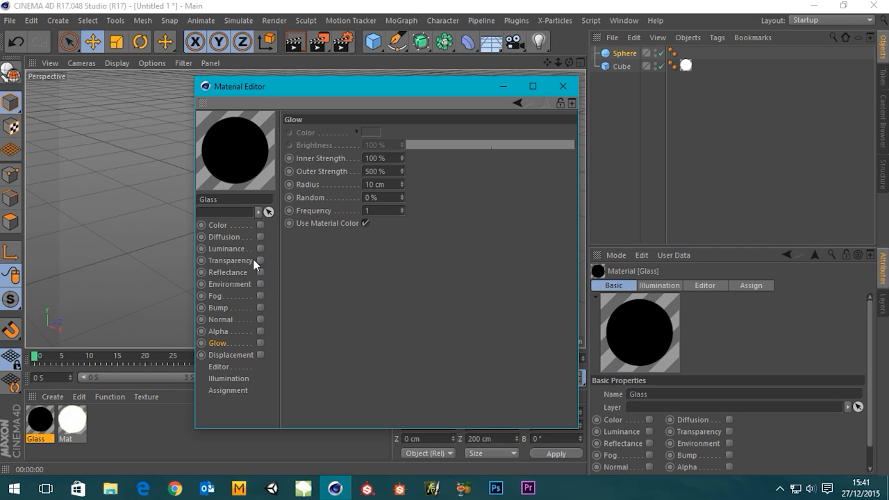
click(260, 261)
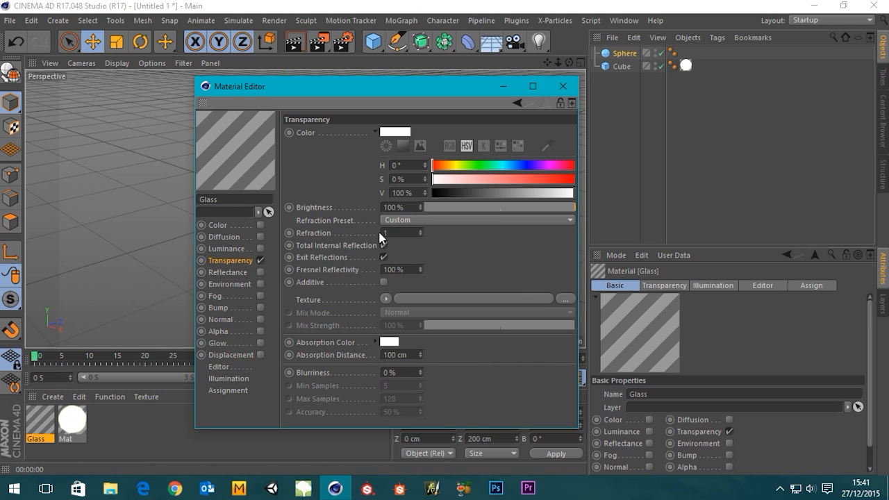
Choose the Glass refraction preset for the material's transparency and assign the material to the sphere.
click(399, 234)
click(445, 218)
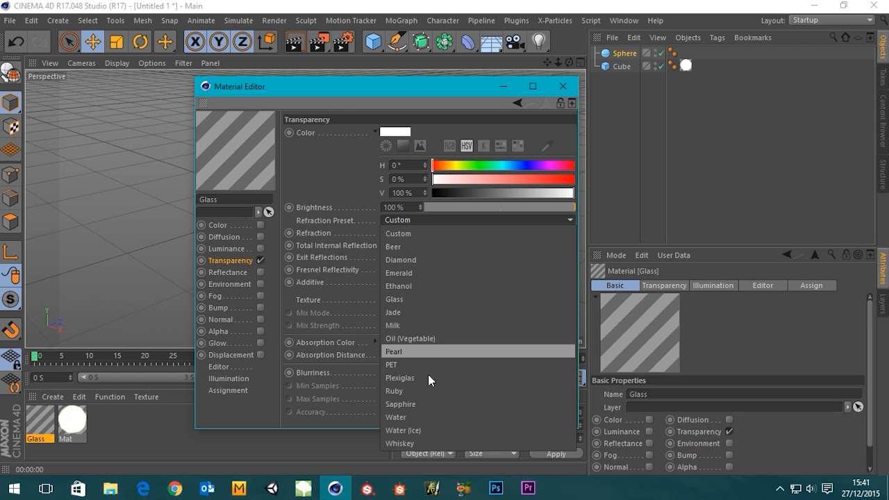
click(401, 299)
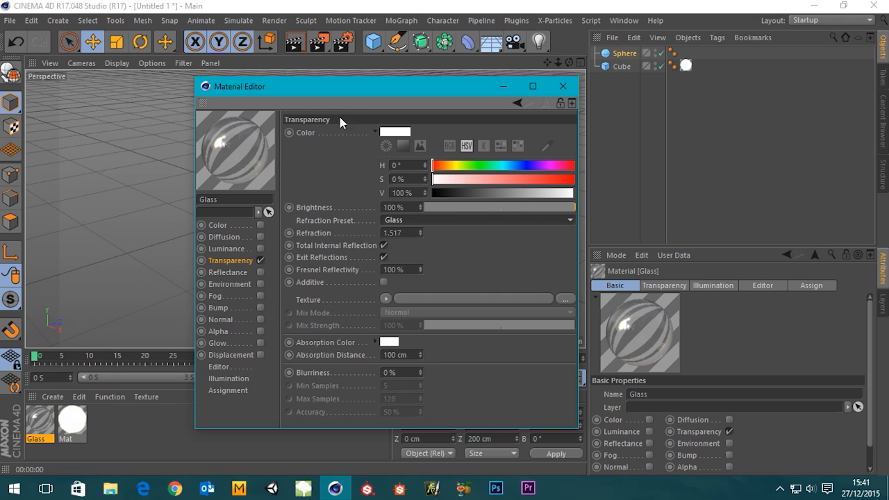
click(564, 86)
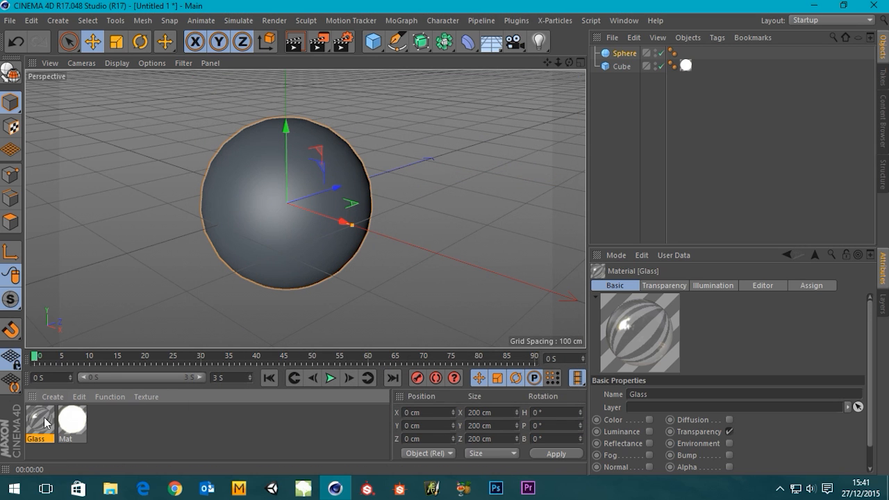
drag(46, 422, 263, 251)
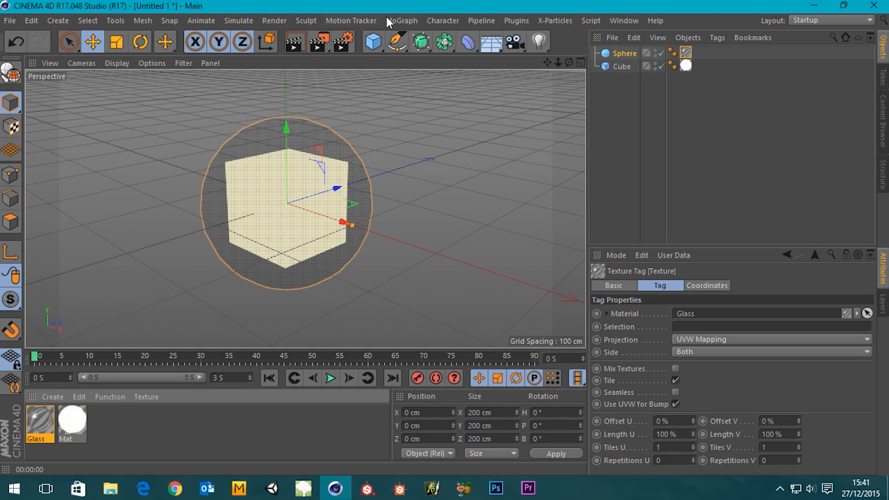
Enlarge the sphere by trying a radius of 200 cm and settling on 150 cm.
click(625, 54)
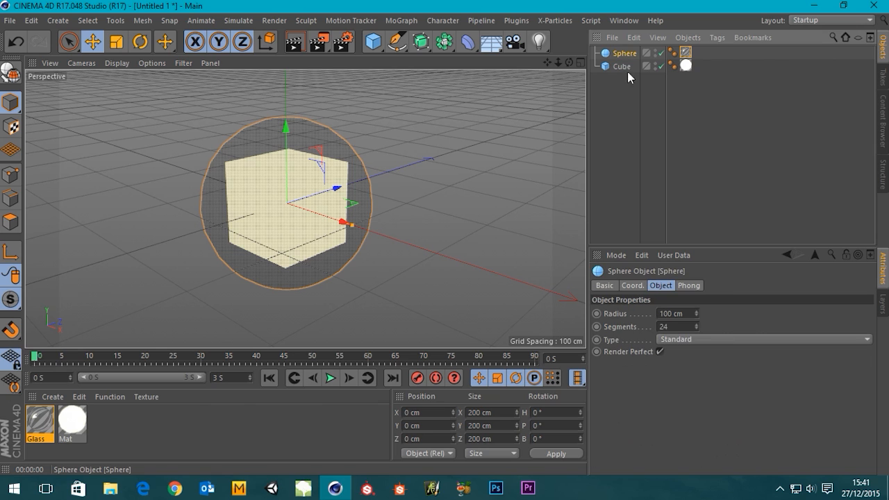
double_click(692, 314)
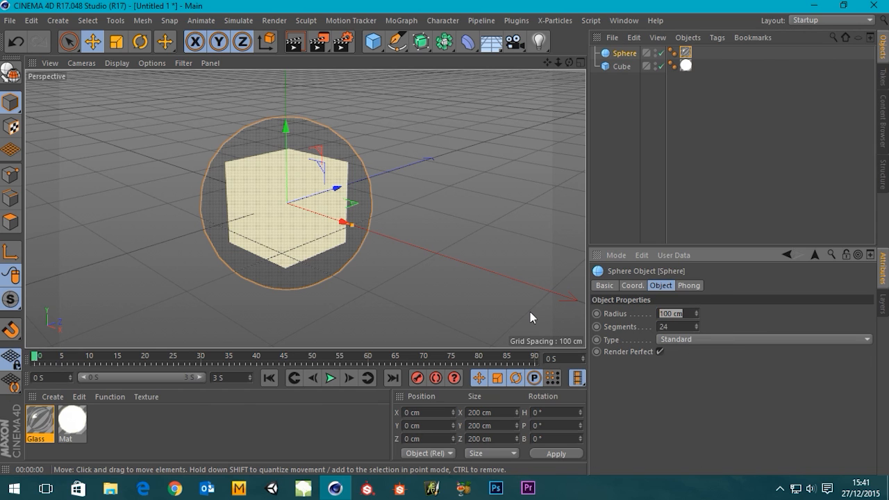
text(200)
key(Return)
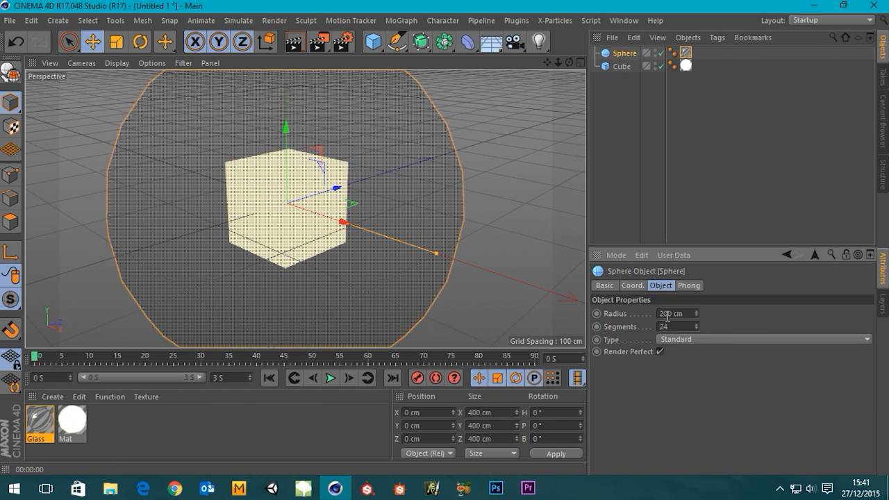
double_click(689, 313)
text(150)
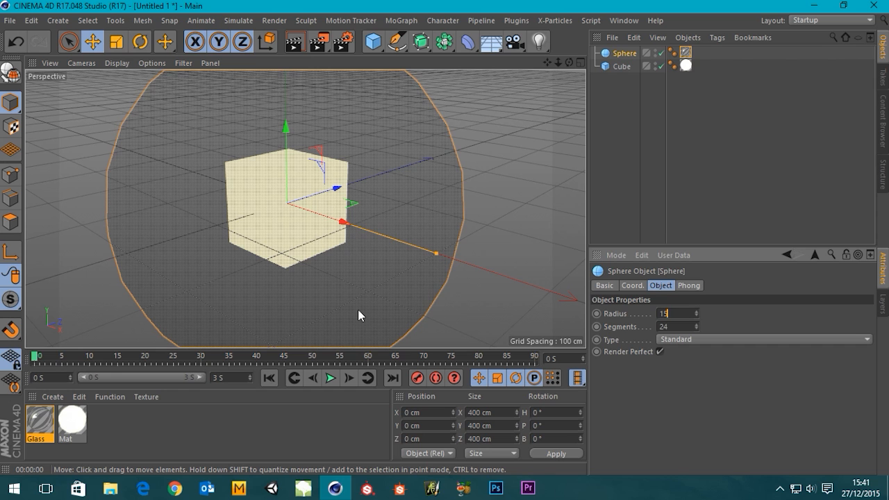
key(Return)
Render the viewport with the whole glass sphere and the cube inside it in frame.
scroll(237, 187, down, 3)
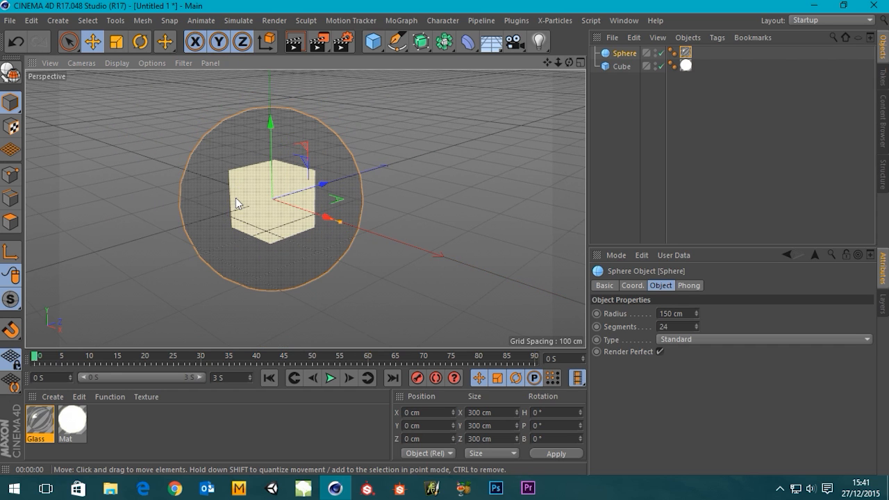
alt+middle_drag(225, 211, 293, 225)
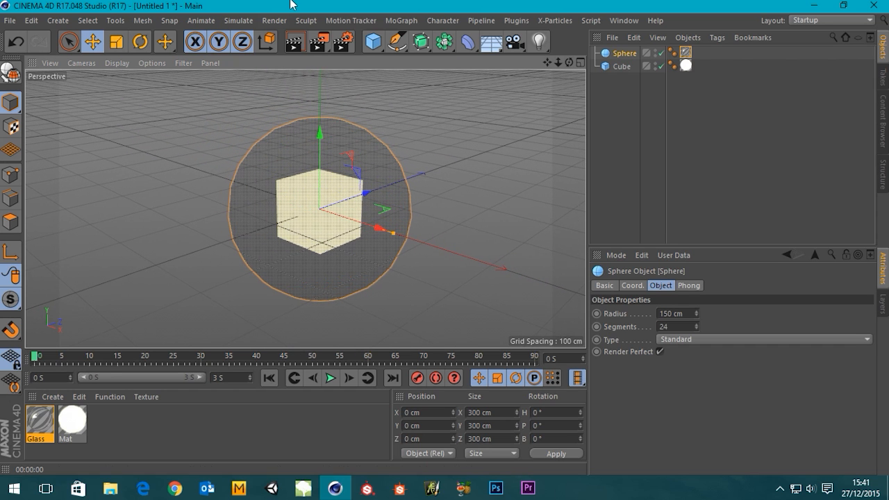
click(295, 44)
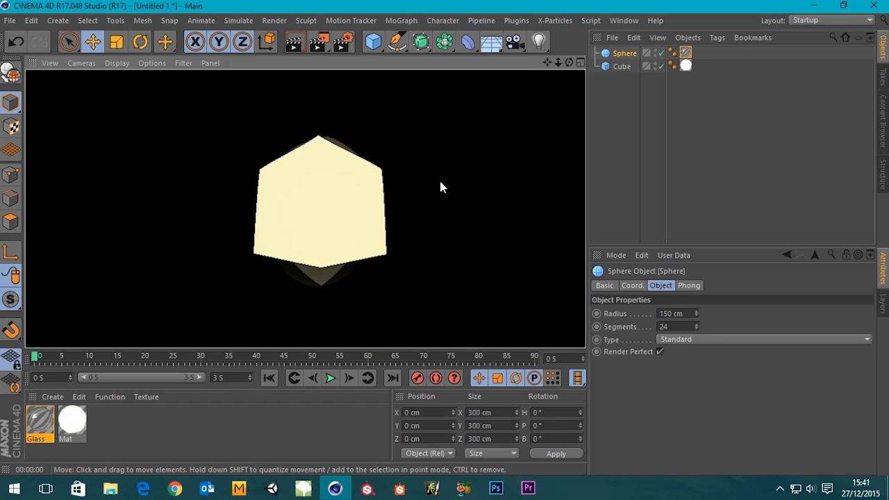
Add a Sky object to the scene and select it.
click(492, 46)
click(549, 83)
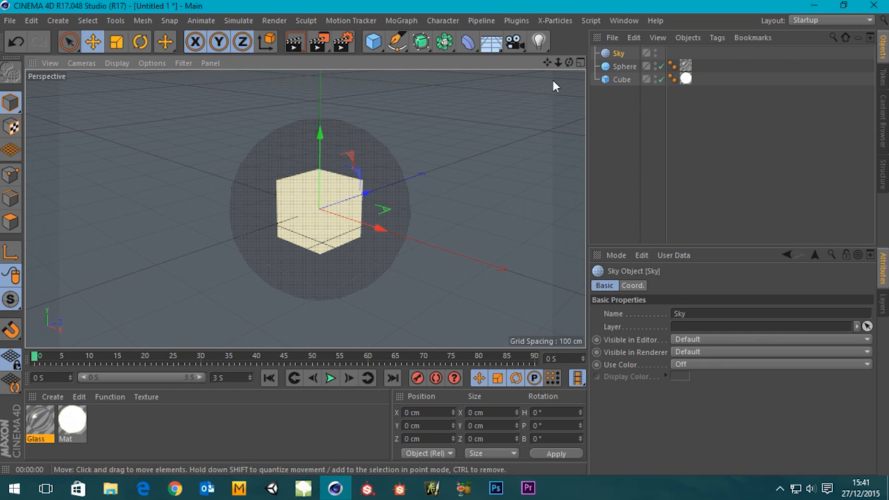
click(620, 55)
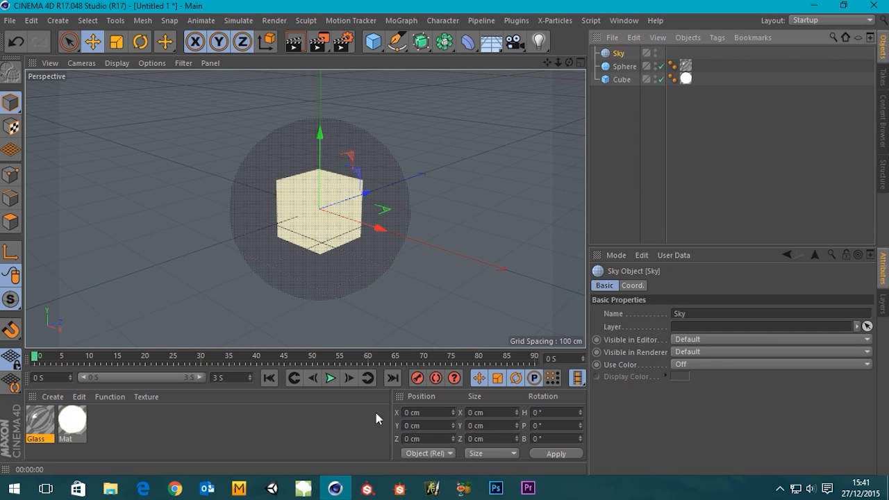
Create a new material and disable its Reflectance and Color channels.
double_click(146, 440)
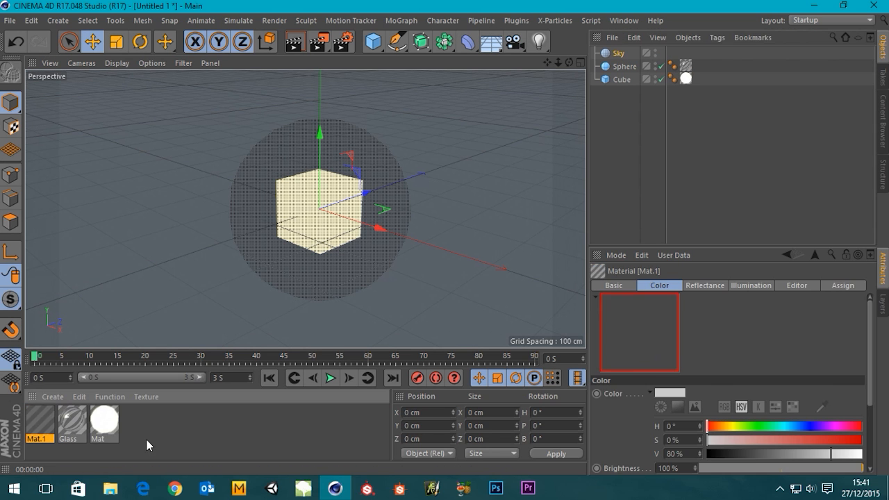
double_click(38, 428)
click(260, 272)
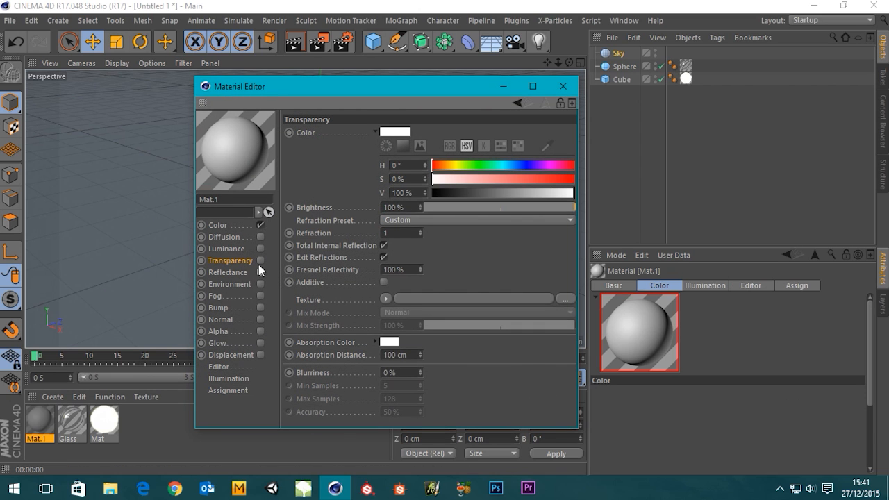
click(261, 225)
Rename the new material as Sky and enable its Luminance channel.
double_click(242, 199)
text(S)
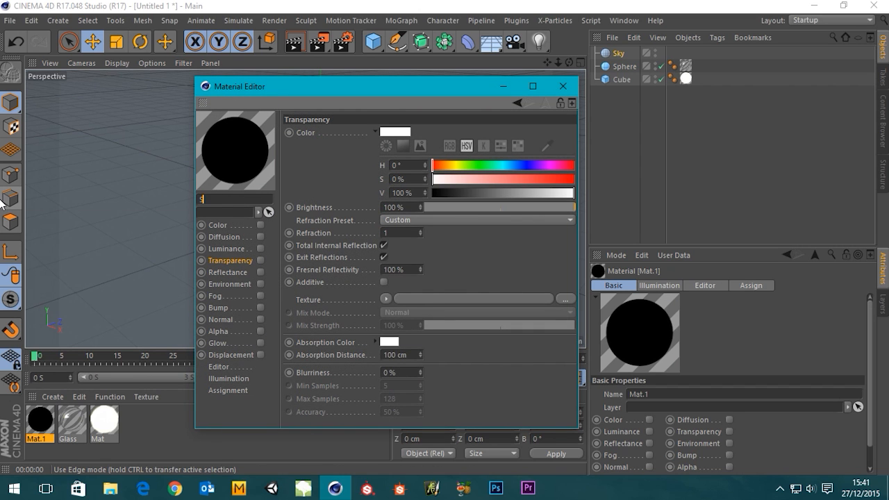
text(ky)
key(Return)
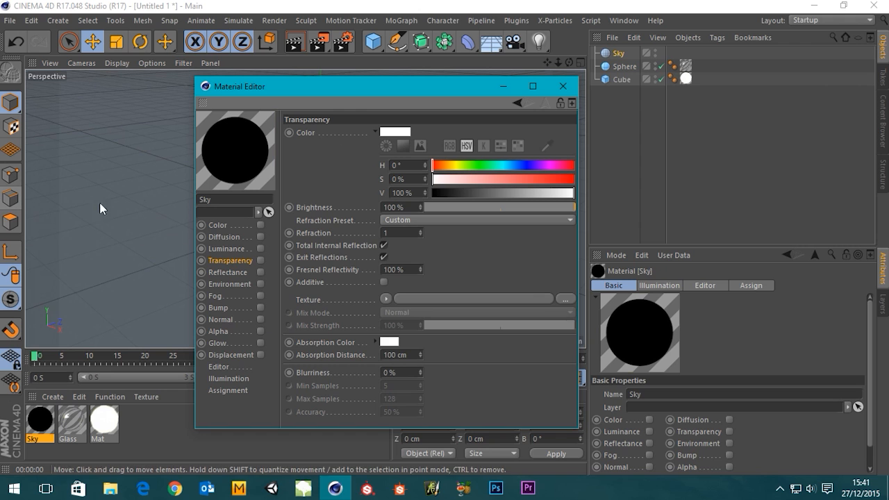
click(260, 248)
Open the Content Browser and arrange it beside the Material Editor so the HDRI presets and the luminance texture slot are both accessible.
drag(472, 90, 336, 89)
click(615, 20)
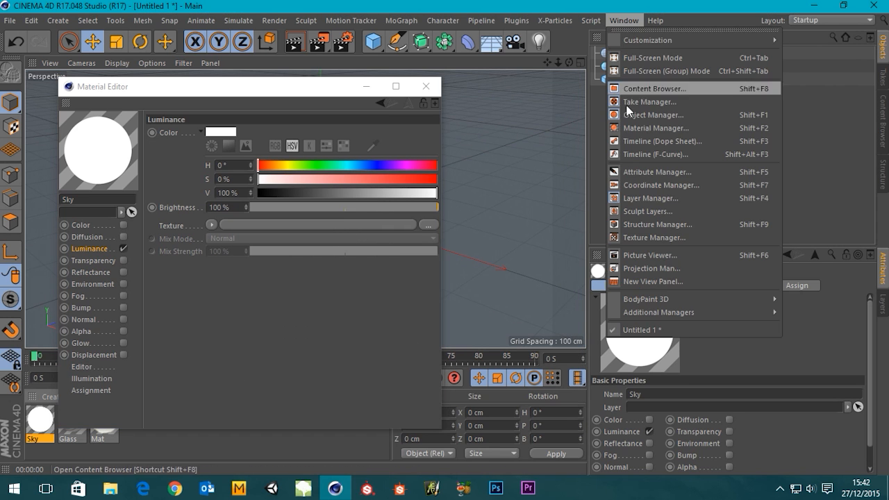
click(653, 90)
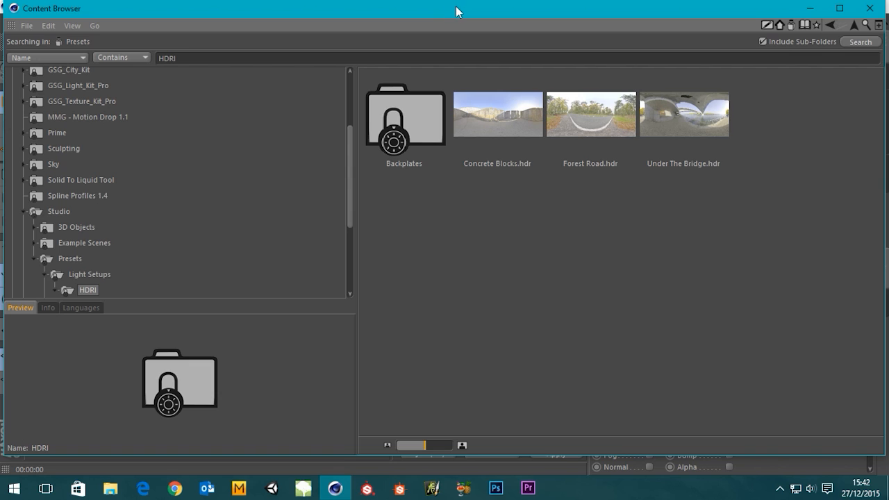
drag(456, 6, 696, 145)
drag(273, 88, 274, 70)
drag(493, 143, 294, 3)
drag(93, 4, 452, 296)
drag(596, 311, 509, 93)
drag(588, 285, 583, 436)
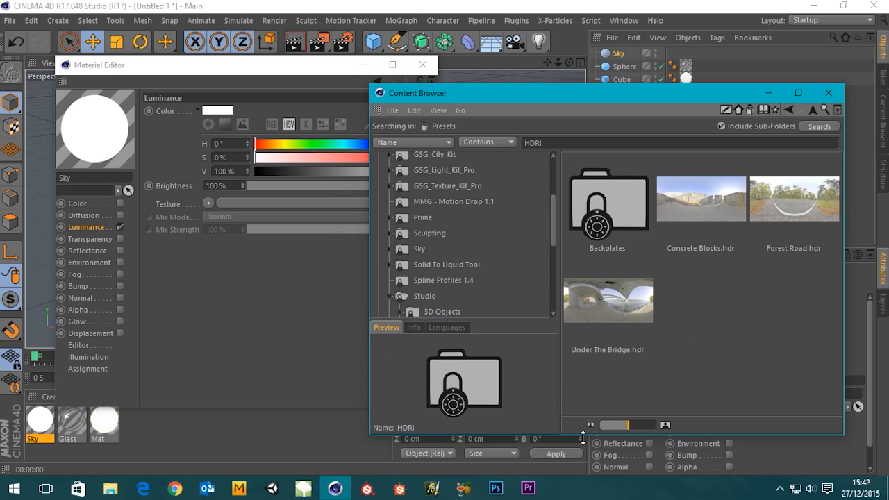
drag(555, 104, 580, 89)
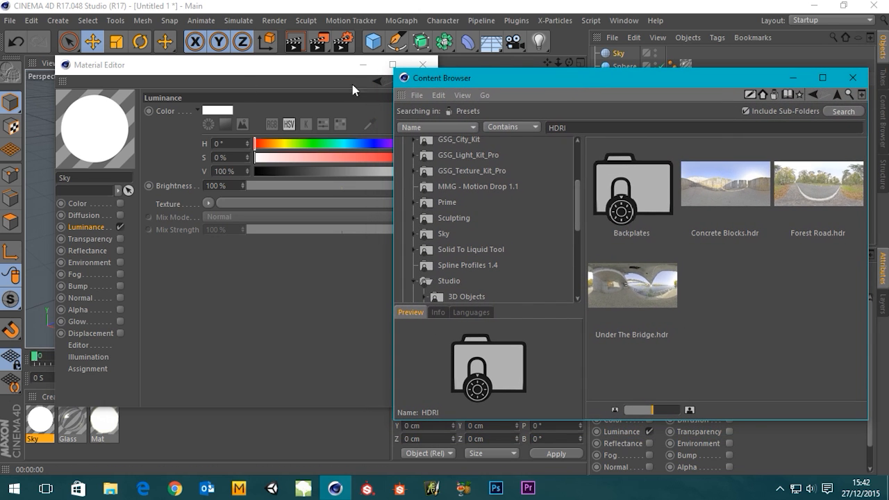
drag(258, 69, 235, 79)
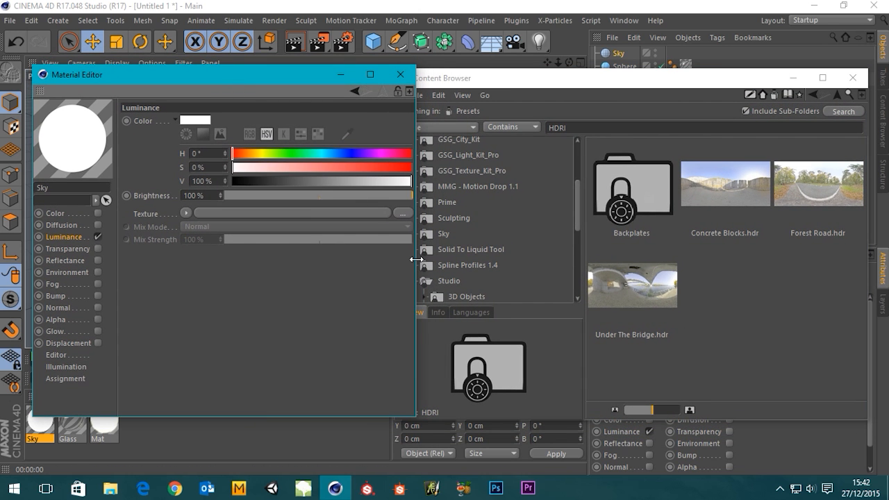
drag(417, 264, 385, 268)
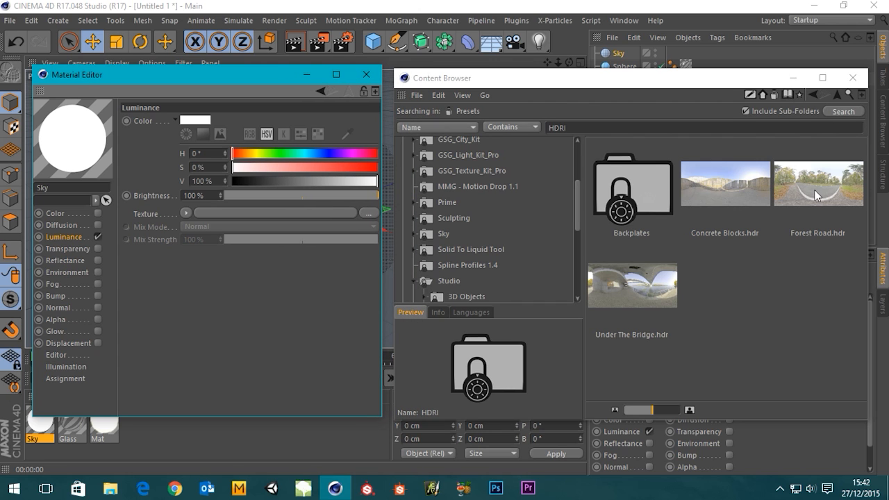
Load the Concrete Blocks.hdr preset as the Sky material's luminance texture, and close the Content Browser and Material Editor.
drag(722, 181, 255, 215)
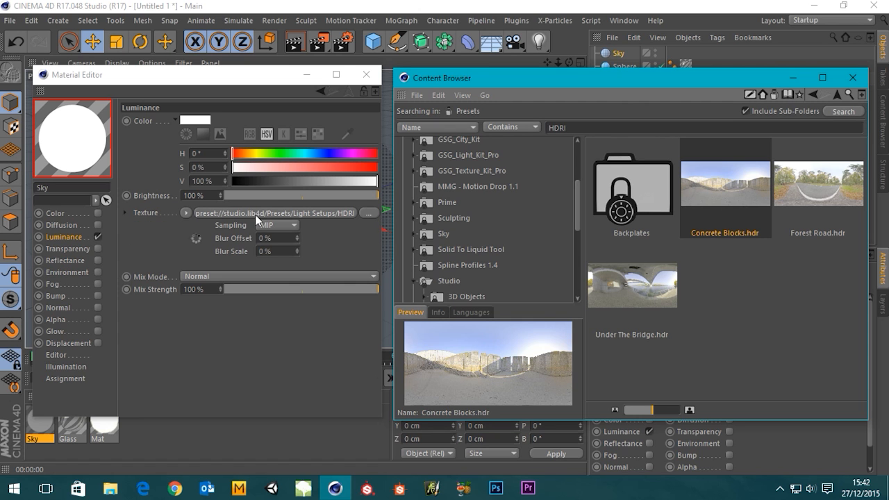
click(855, 79)
click(366, 74)
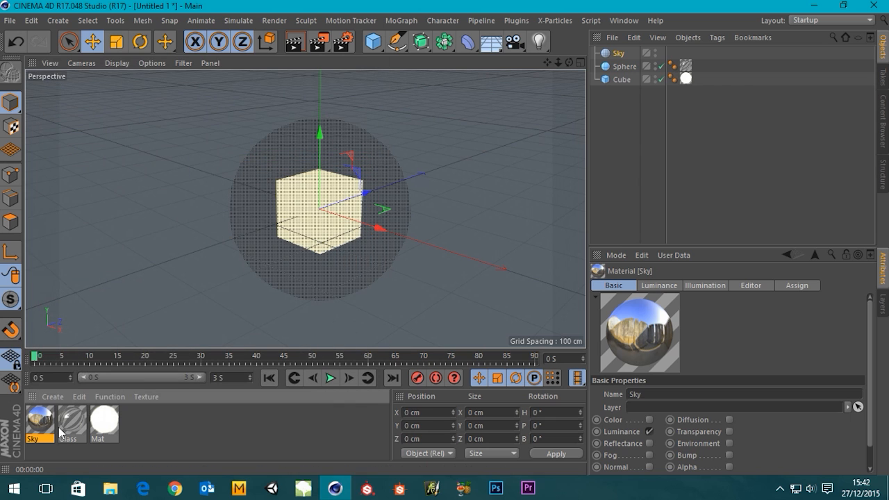
Assign the Sky material to the Sky object and render the view.
drag(40, 423, 672, 54)
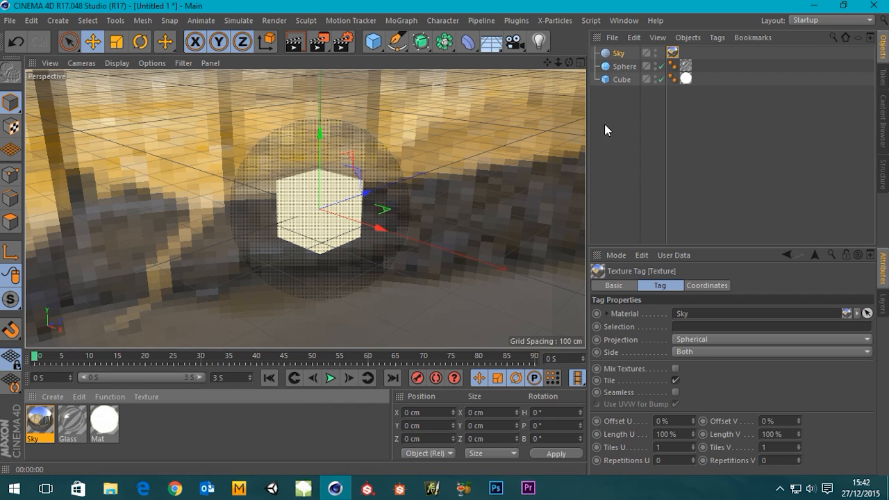
click(301, 42)
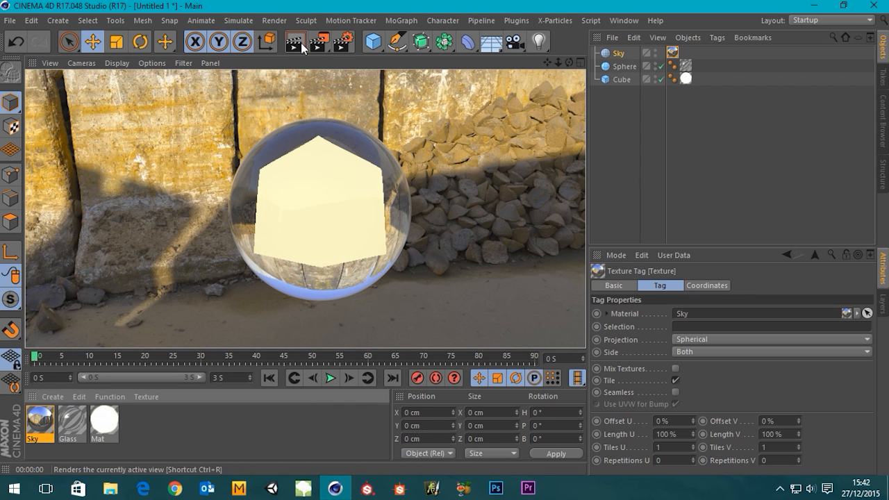
Add a Compositing tag to the Sky object with Seen by Camera disabled, and render the view.
click(618, 54)
right_click(622, 55)
mouse_move(690, 19)
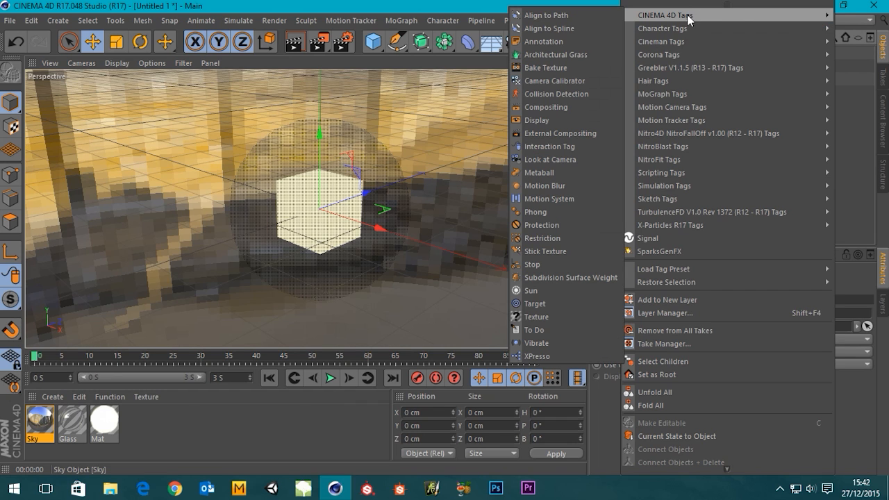
click(556, 107)
click(668, 353)
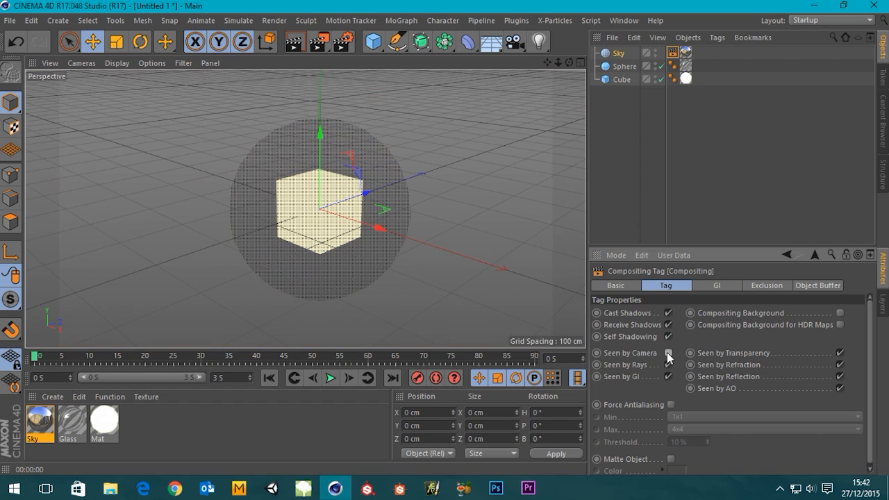
click(294, 42)
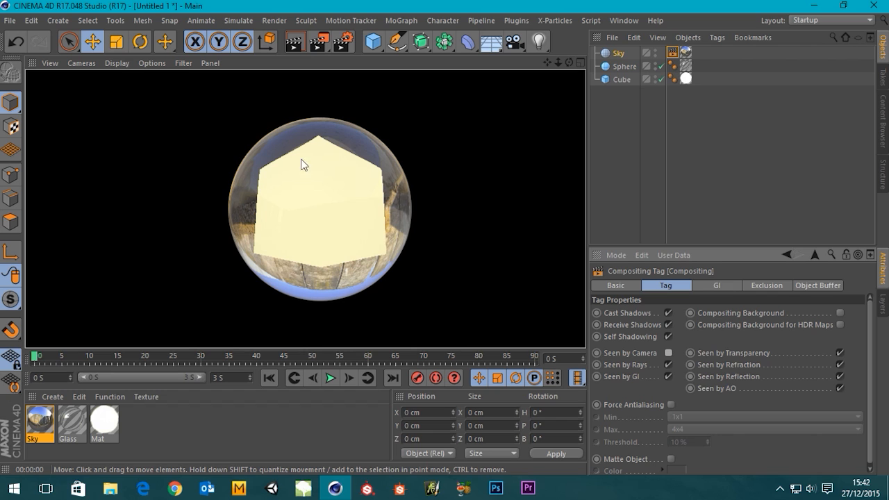
Disable Seen by Refraction in the sky's Compositing tag and render the view.
click(672, 54)
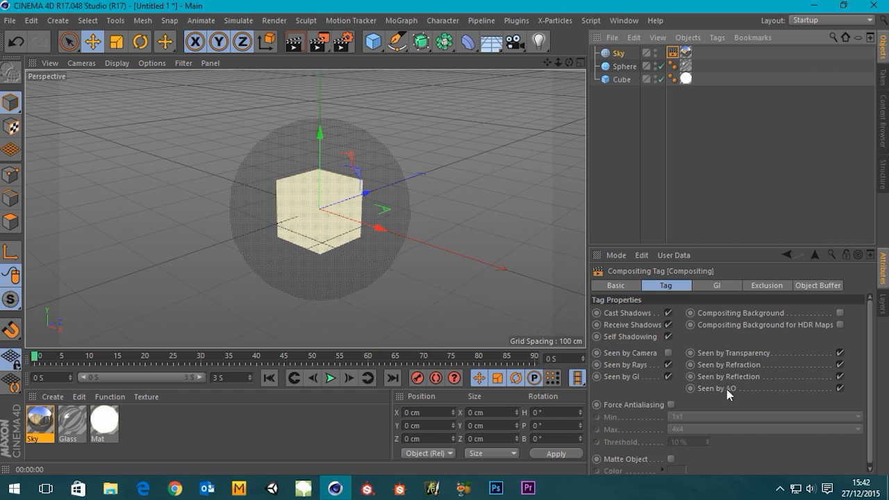
click(840, 365)
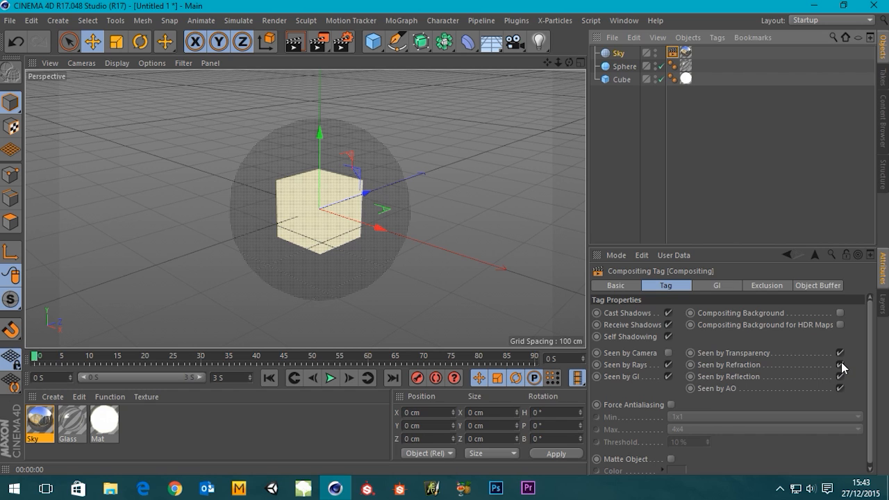
click(290, 44)
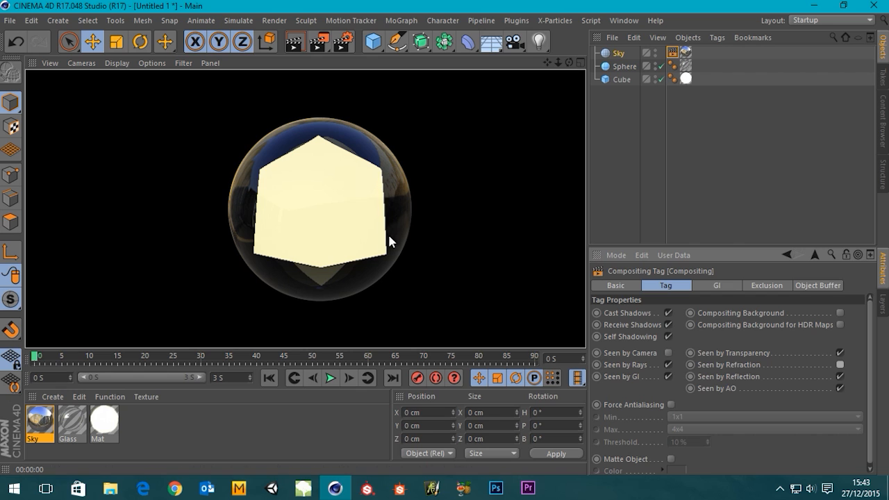
Switch the renderer to Physical in the render settings.
click(339, 41)
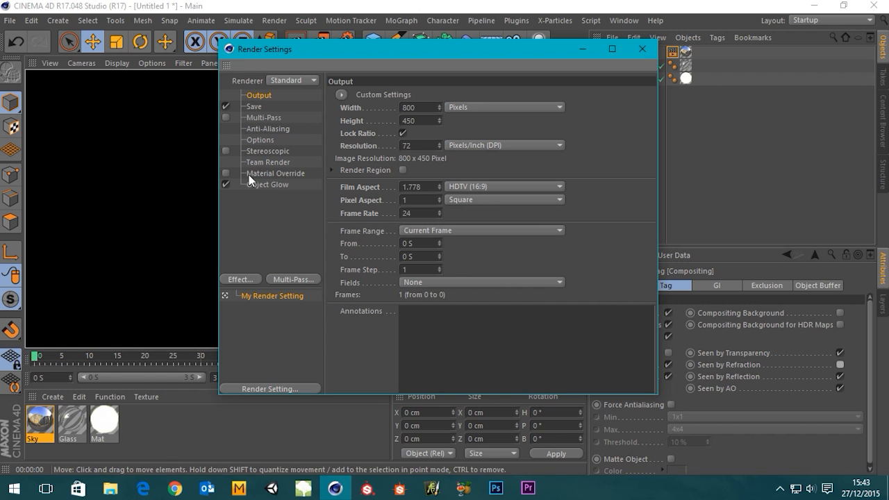
click(284, 79)
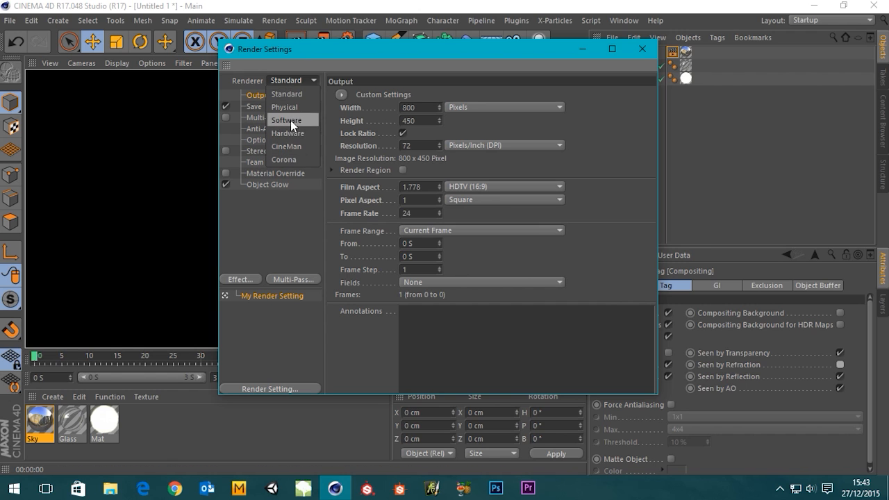
click(285, 108)
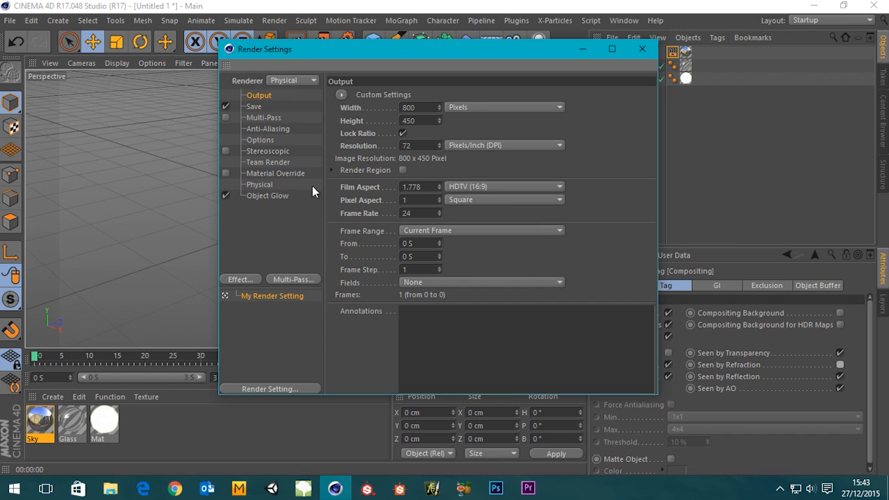
Set the Physical renderer's Sampling Quality to Automatic and the Shading Error Threshold to 15%, and close the render settings.
click(263, 186)
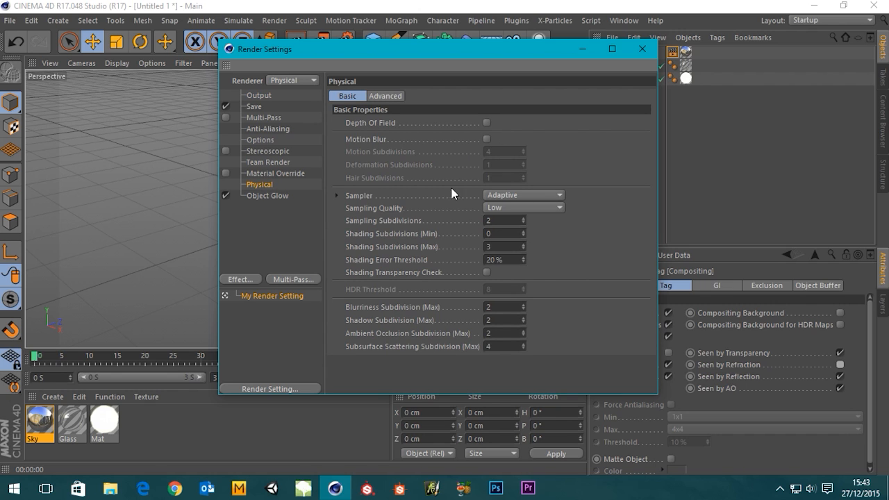
click(533, 207)
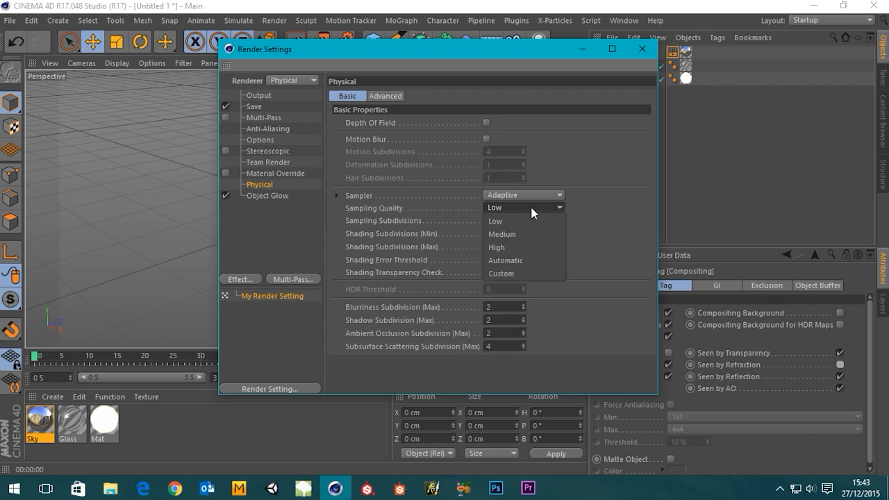
click(503, 261)
double_click(501, 260)
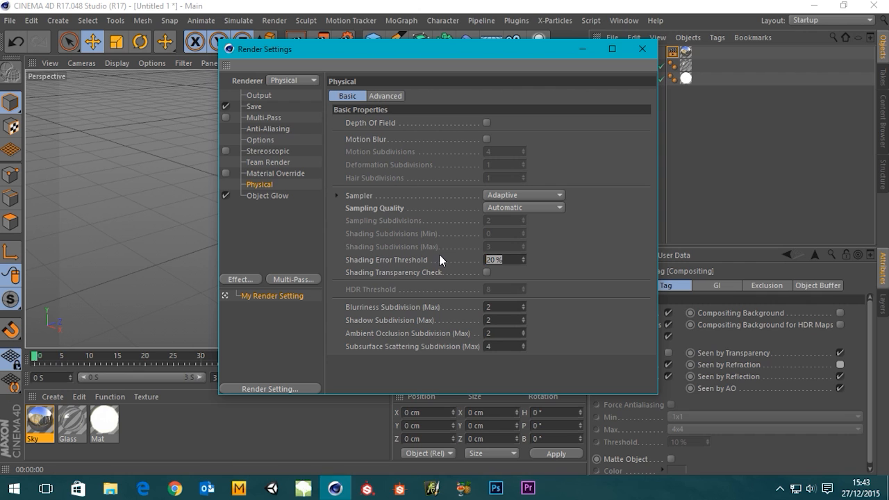
text(15)
key(Return)
click(642, 48)
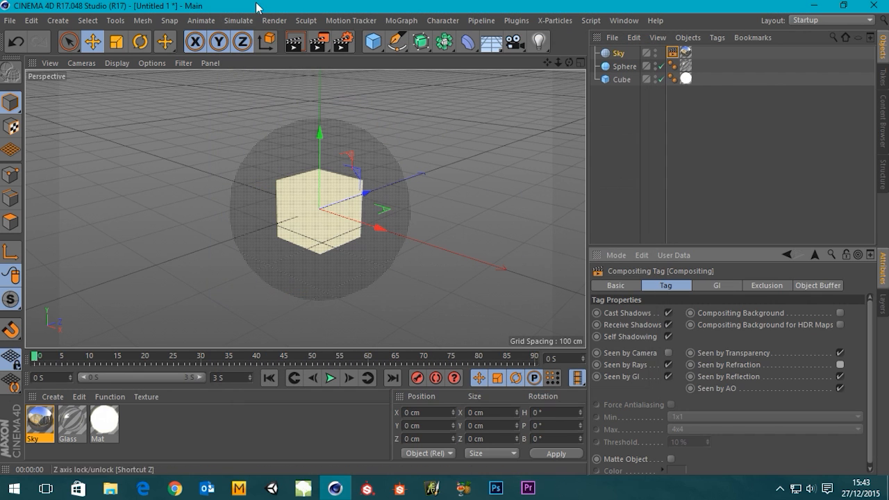
Render the view, check the channels of the cube's luminous material, and render the view again.
click(295, 49)
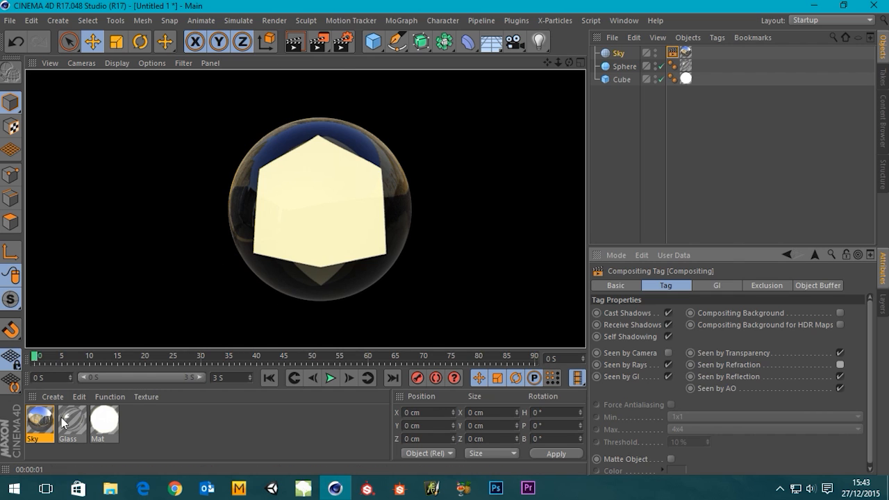
double_click(96, 432)
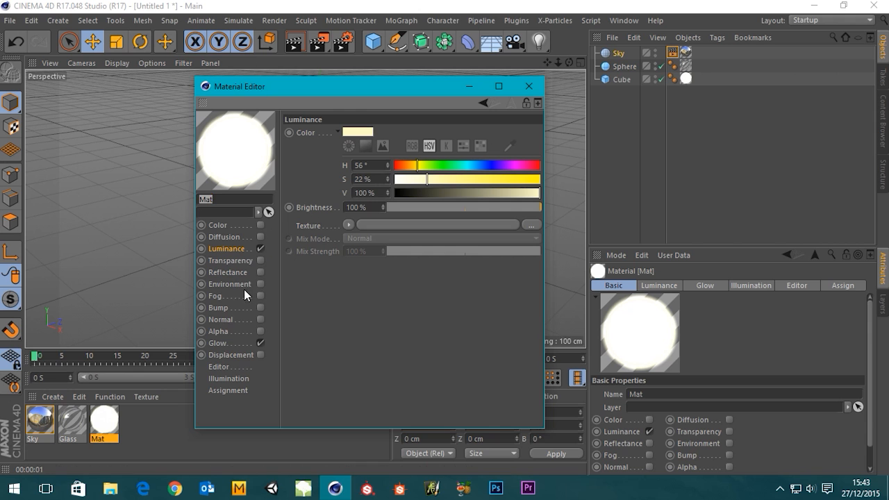
click(529, 86)
click(301, 43)
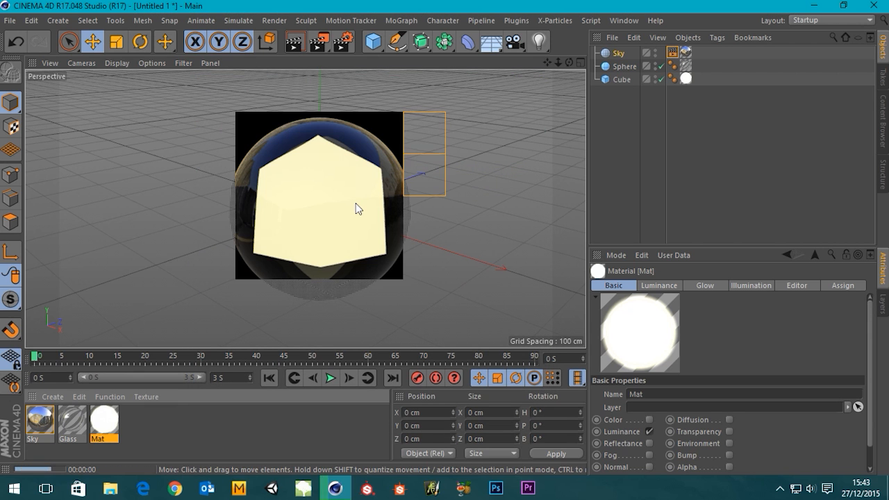
Compare view renders of the glowing cube with the sphere disabled and with the sphere enabled again.
click(655, 66)
click(655, 66)
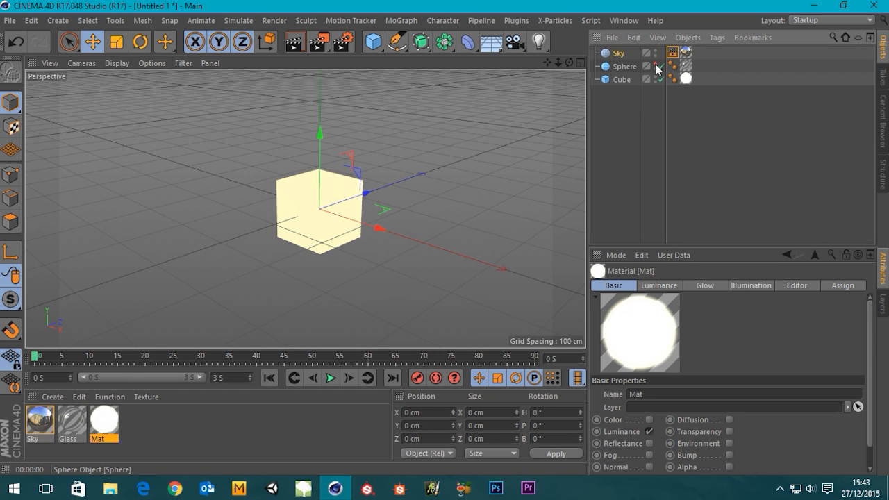
click(656, 66)
click(661, 66)
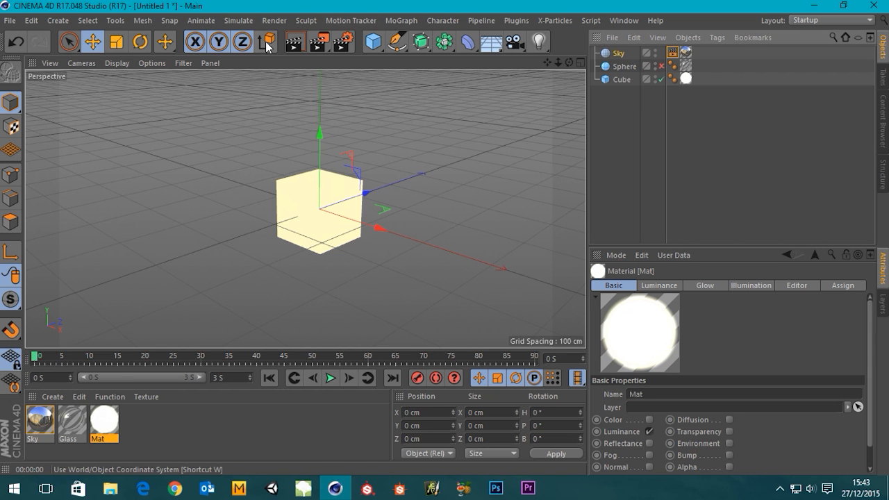
click(294, 43)
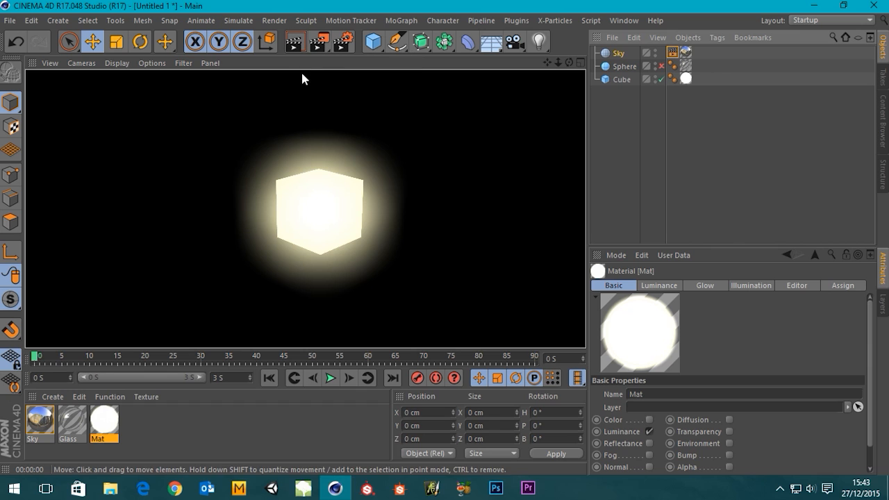
click(661, 66)
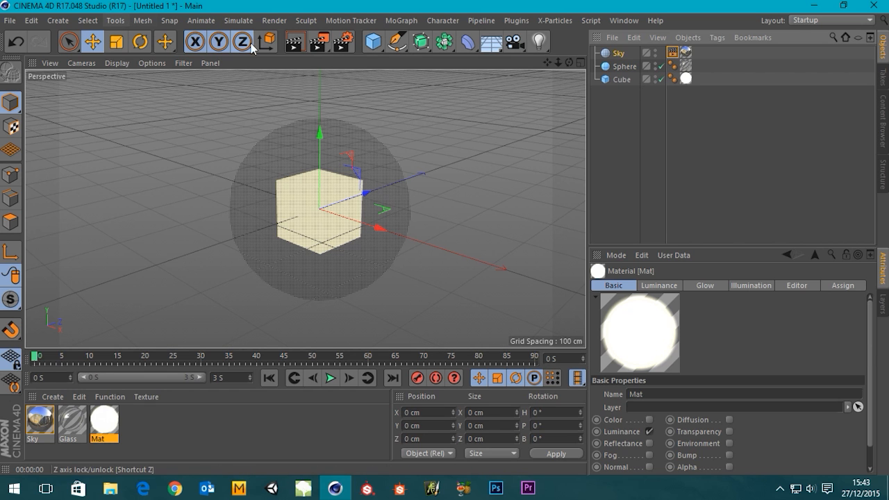
click(294, 44)
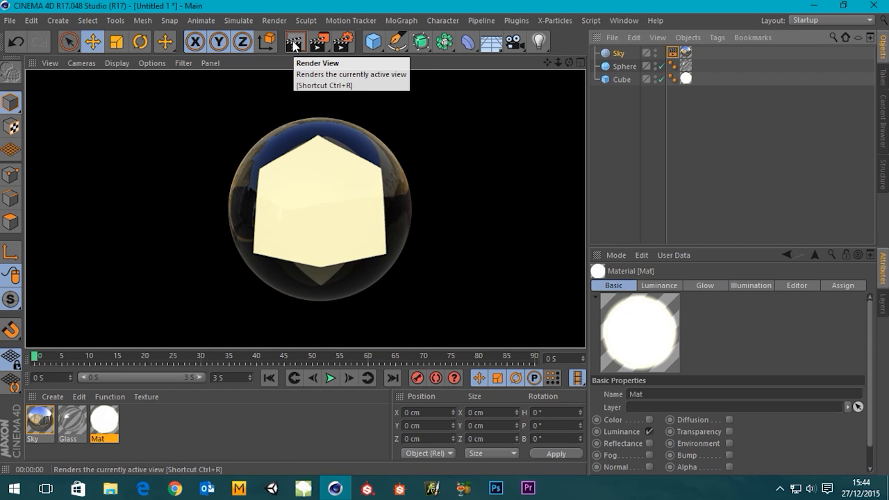
Turn off the Glow channel of the cube's luminous material, close the material editor, and render the view.
double_click(102, 421)
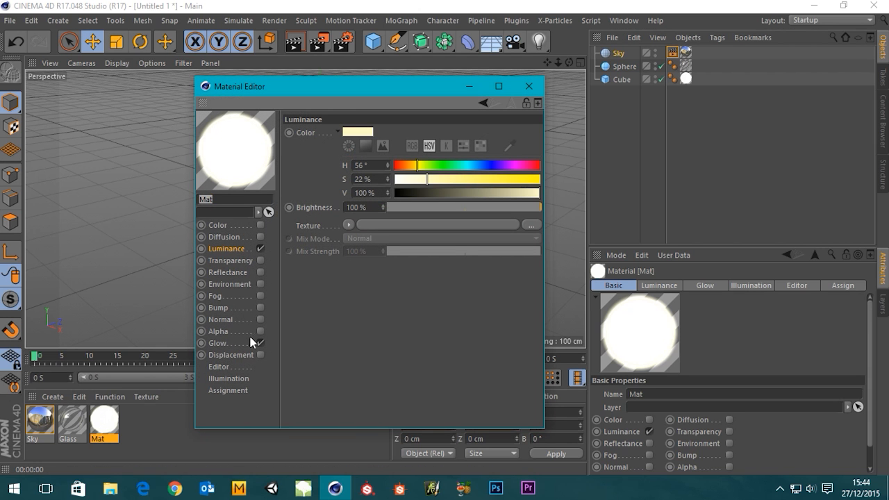
click(261, 343)
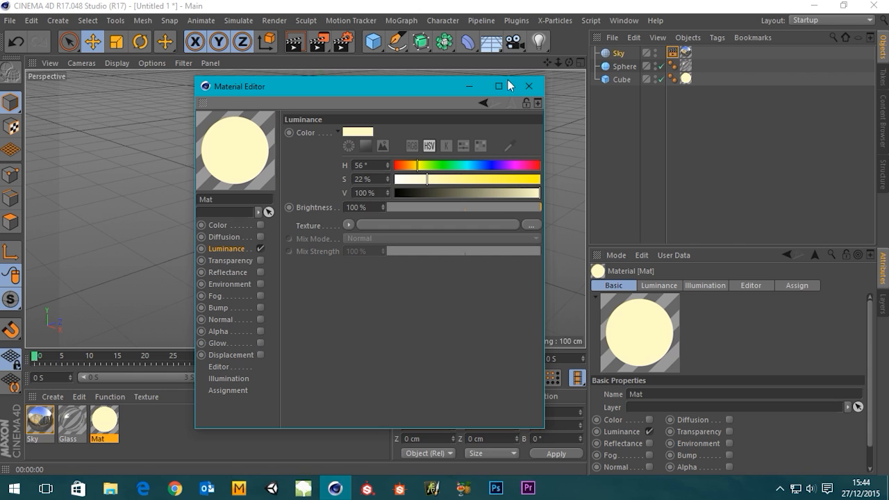
click(530, 86)
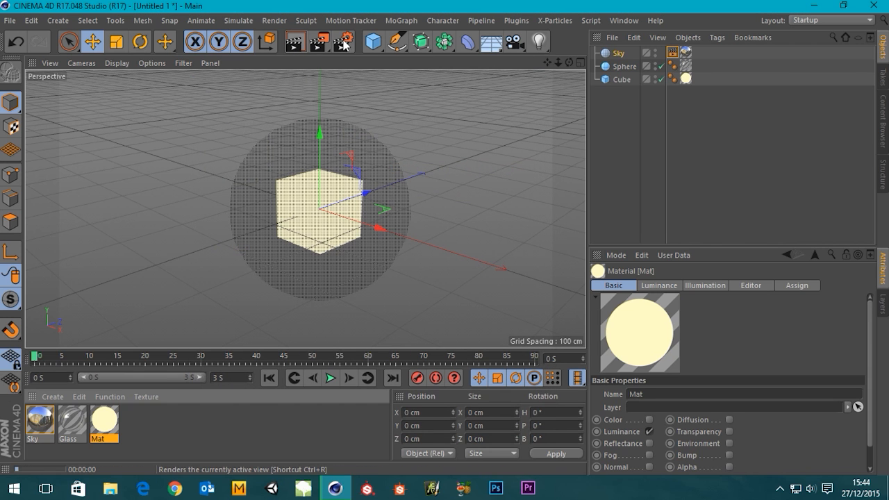
click(294, 42)
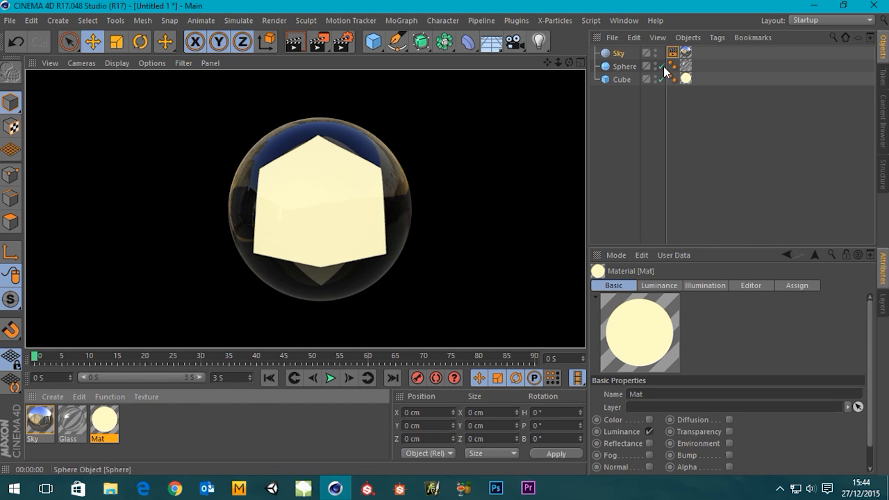
Disable the Sphere object, render the view with only the cube, and clear the object selection.
click(662, 66)
click(294, 43)
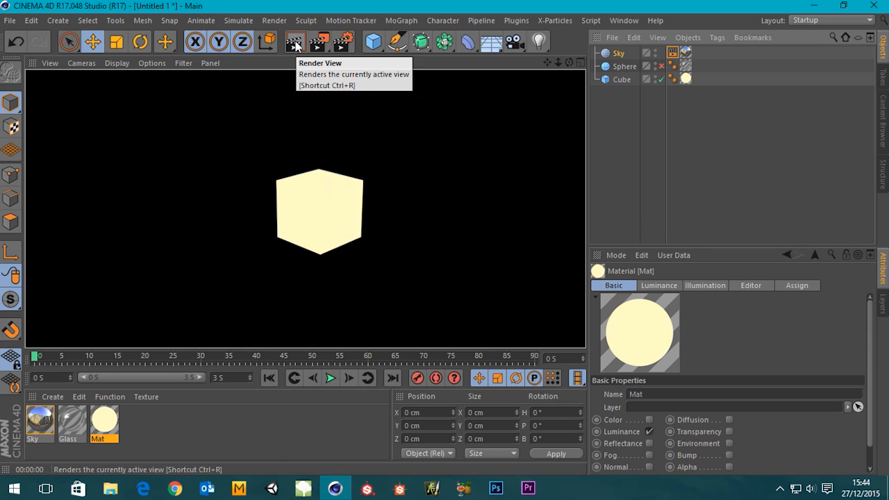
click(621, 136)
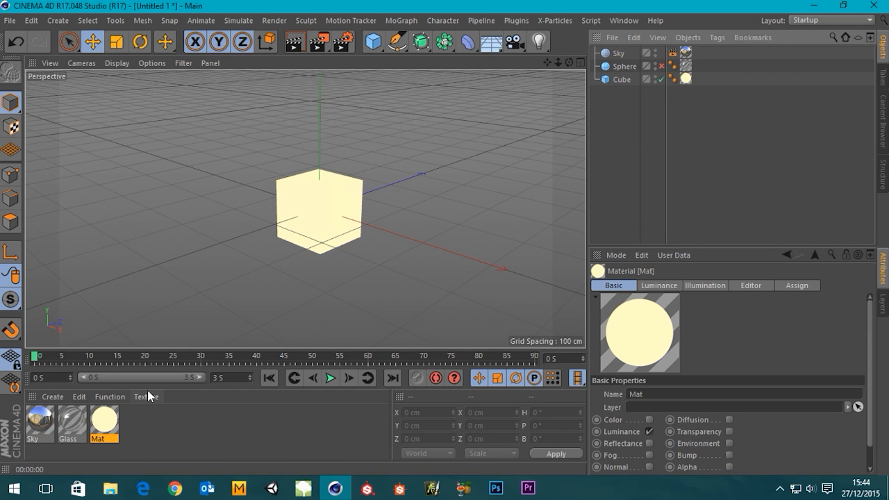
Disable the Object Glow effect in the render settings.
click(343, 43)
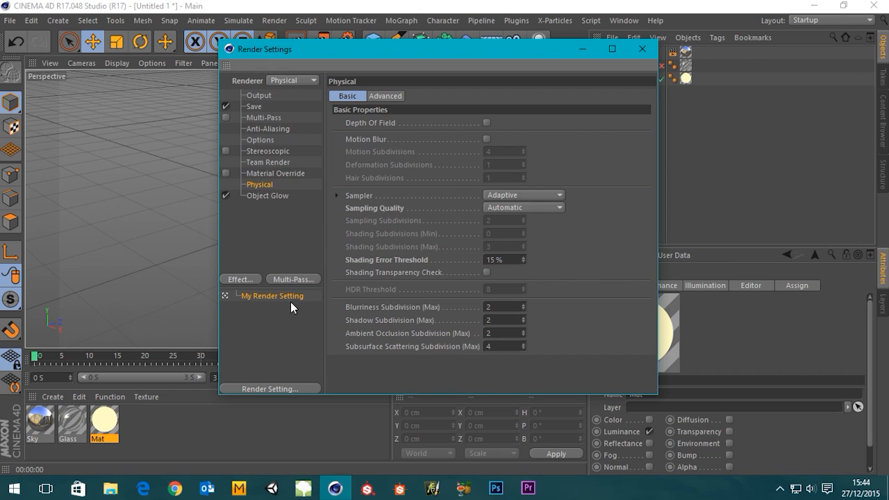
click(269, 196)
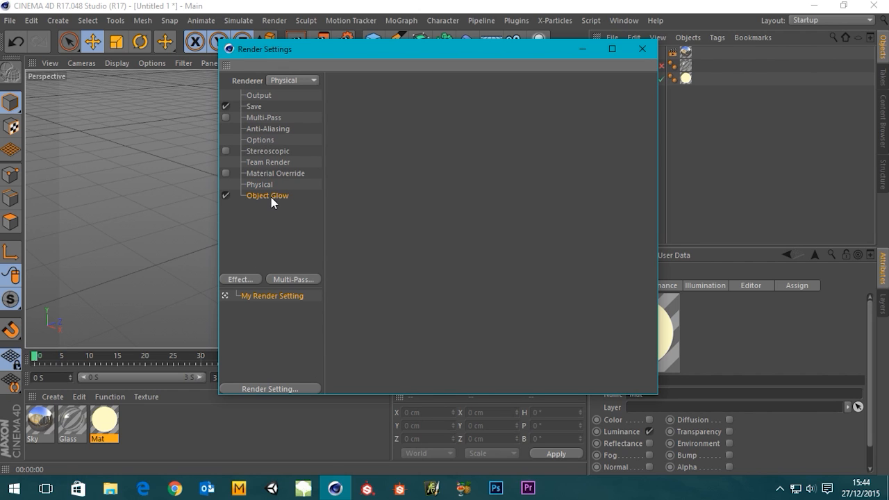
right_click(272, 202)
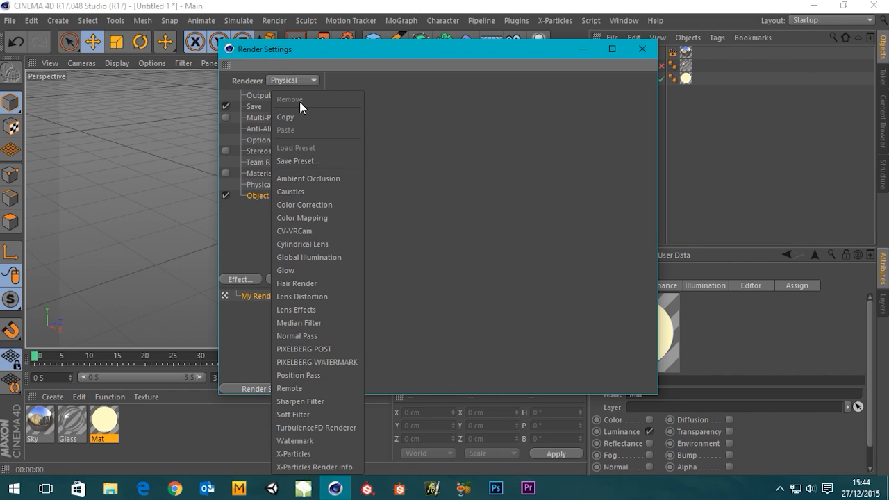
click(261, 221)
click(228, 196)
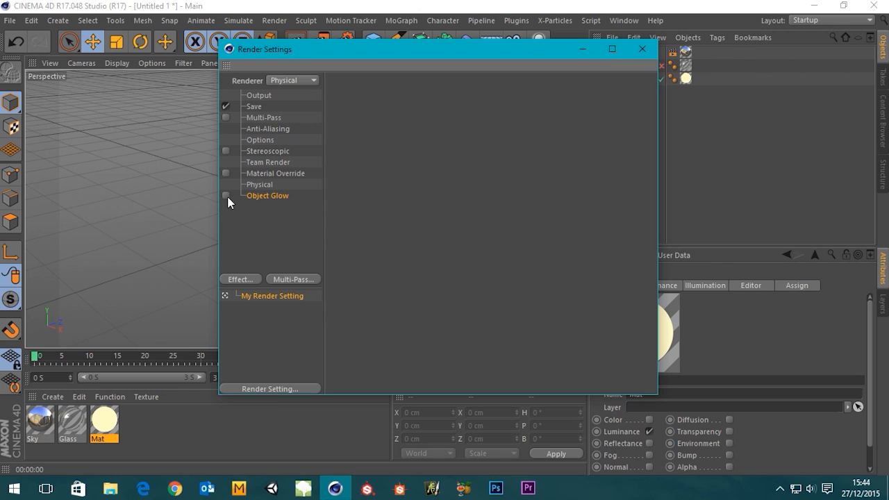
right_click(279, 194)
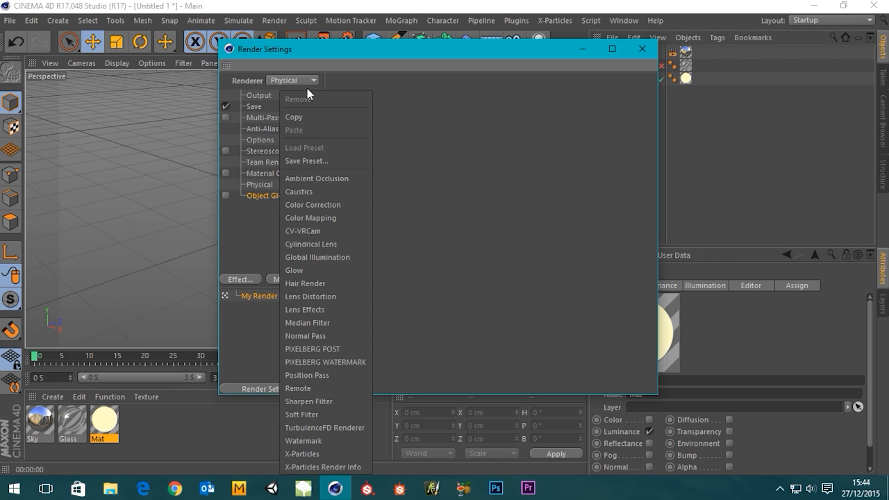
click(257, 234)
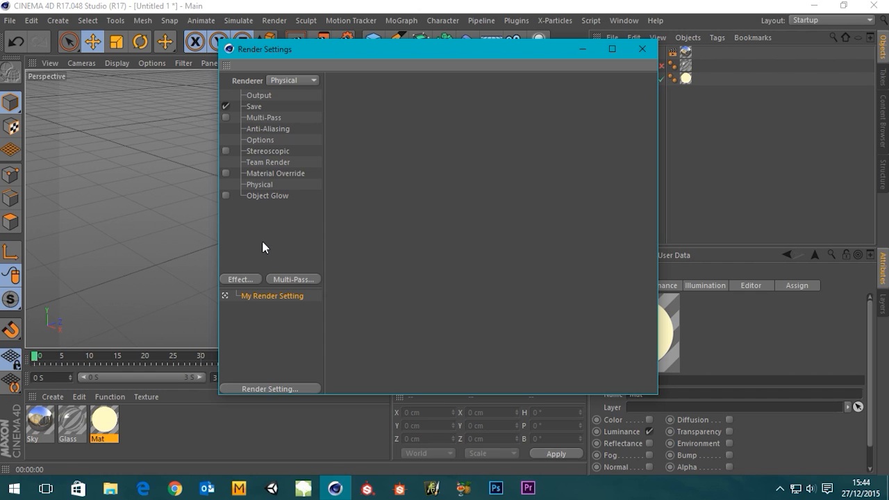
Check that the cube material's Glow channel is off, add the Glow post effect to the render settings, and render the view.
click(240, 280)
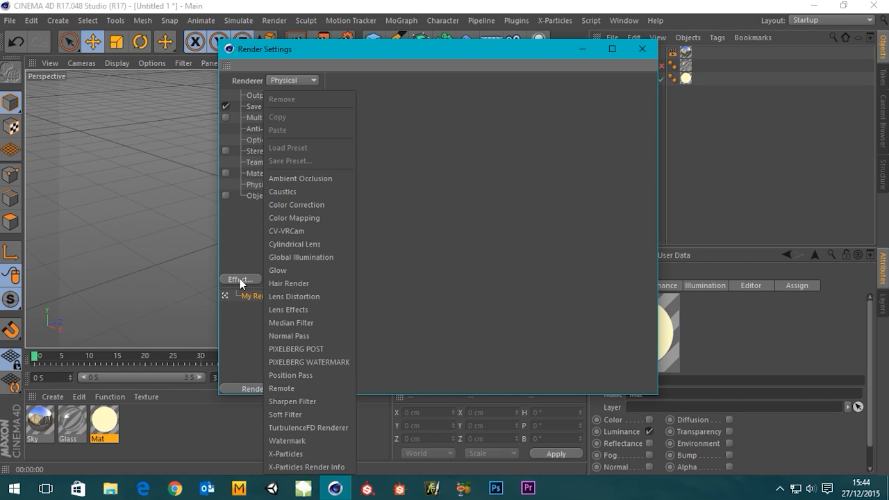
click(246, 216)
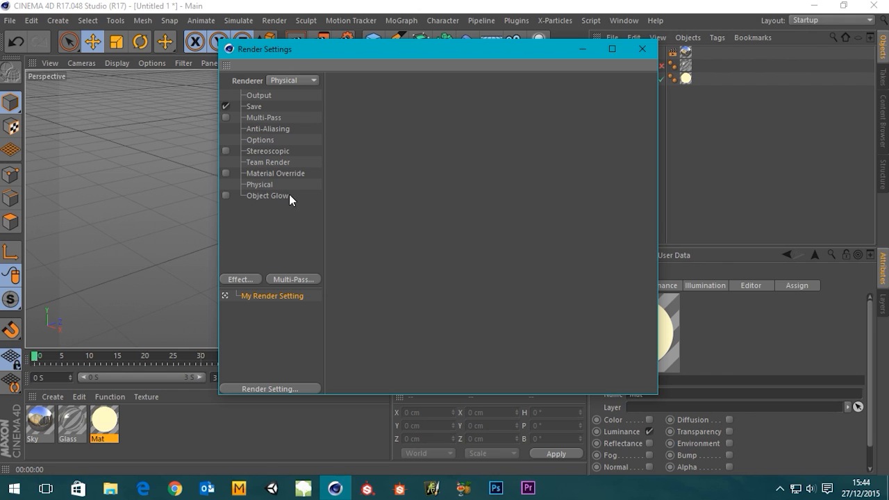
double_click(105, 423)
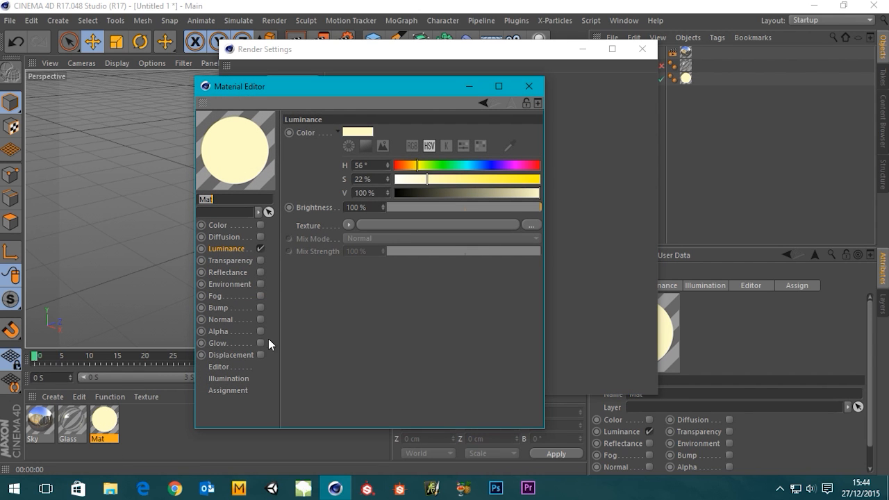
click(529, 86)
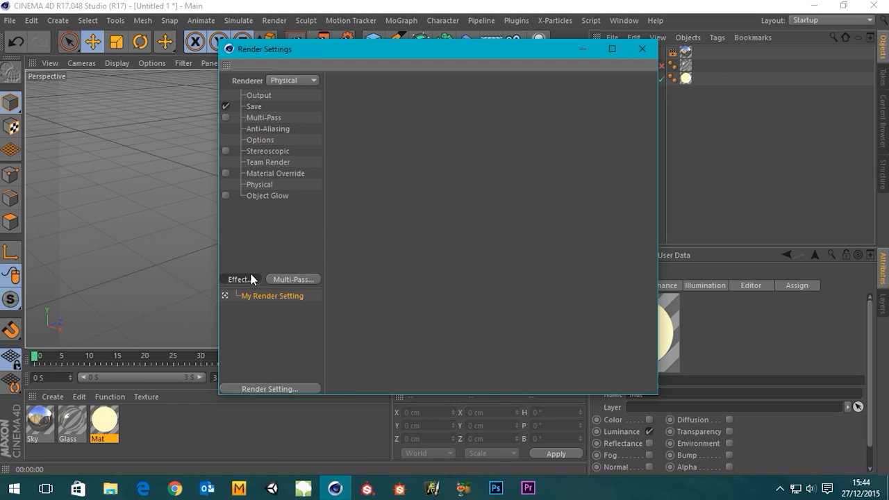
click(250, 279)
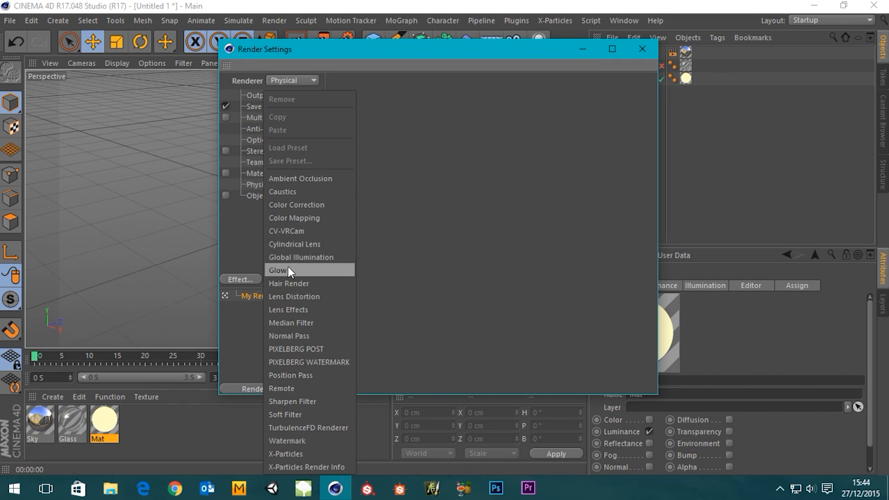
click(288, 271)
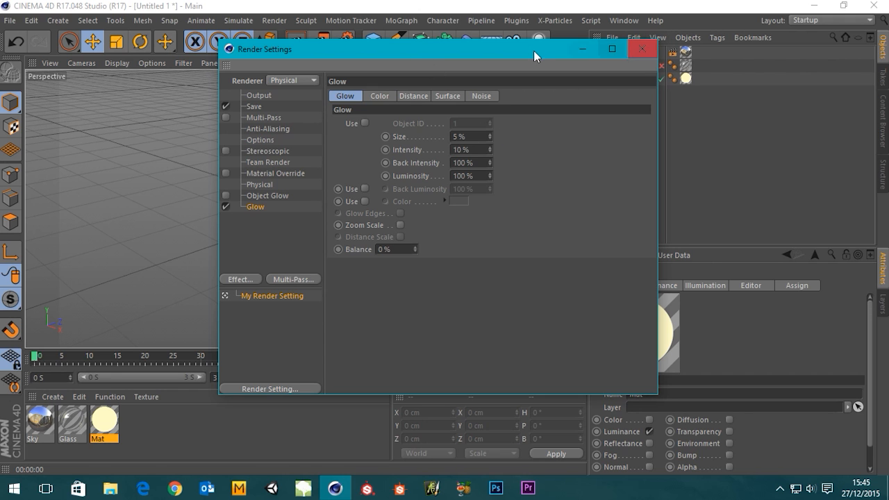
click(642, 48)
click(293, 45)
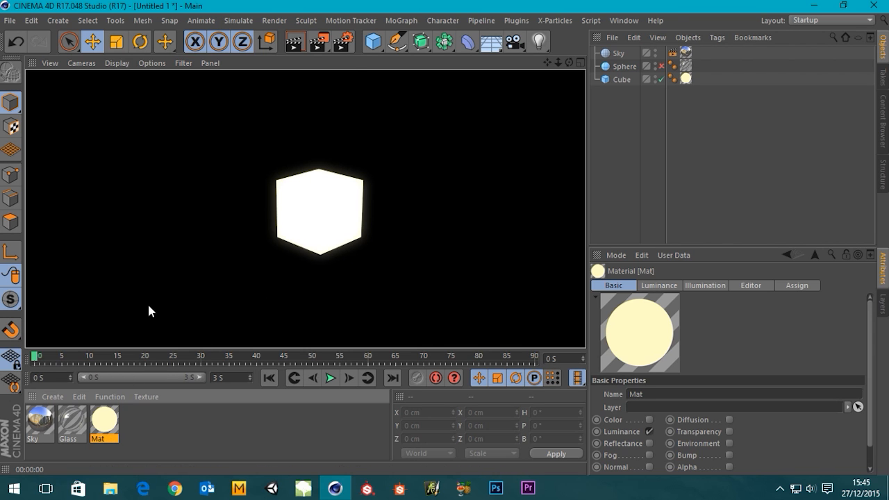
Set the Glow effect's Size to 25% and render the view with the render settings window moved clear of the cube.
click(347, 45)
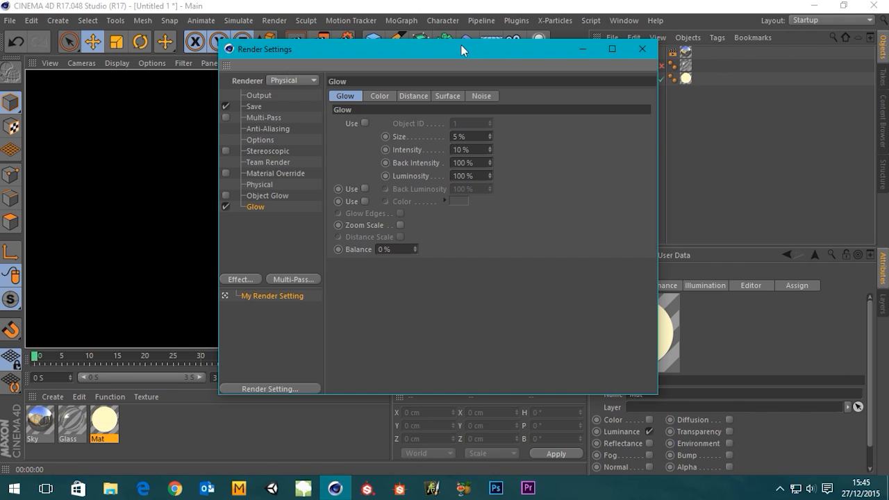
drag(461, 45, 642, 70)
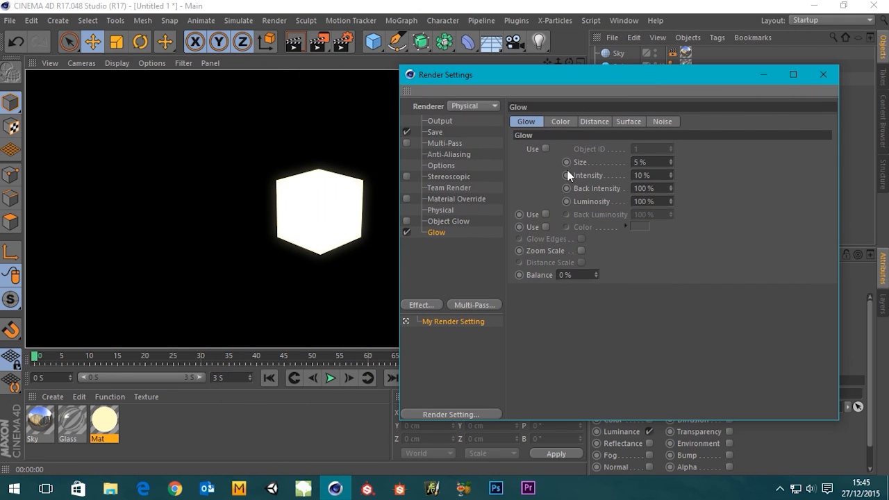
double_click(661, 161)
text(25)
key(Return)
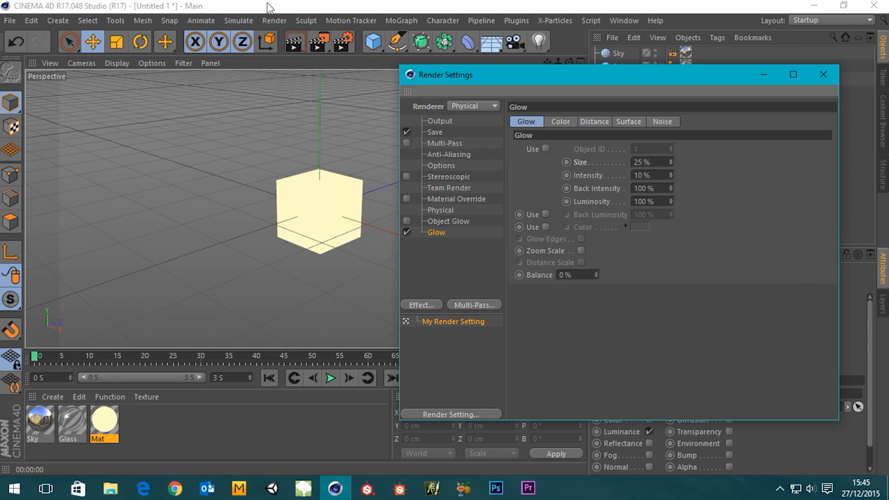
click(296, 44)
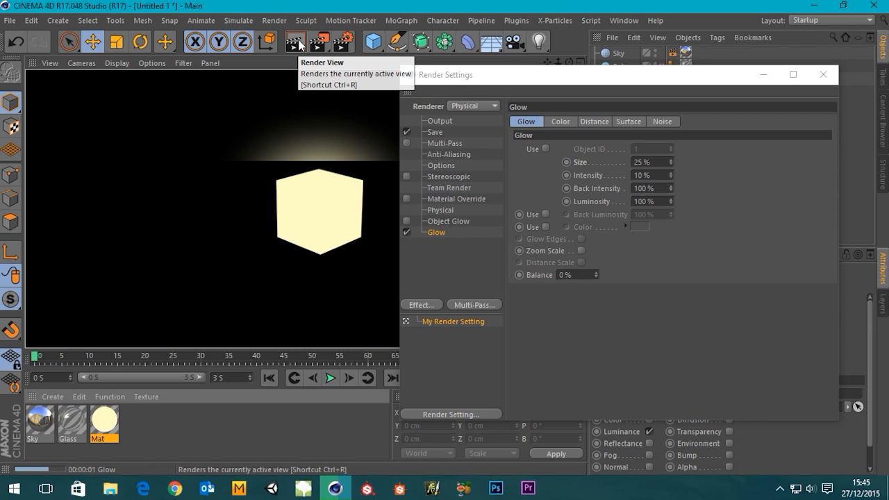
drag(545, 77, 610, 64)
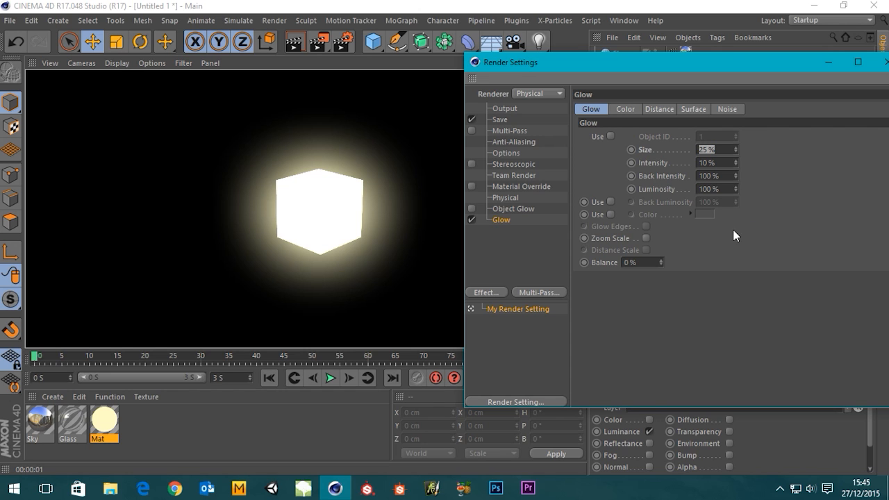
Read the help page on the Glow effect's Size, Intensity, Back Intensity and Back Luminosity parameters, and close the help.
right_click(651, 178)
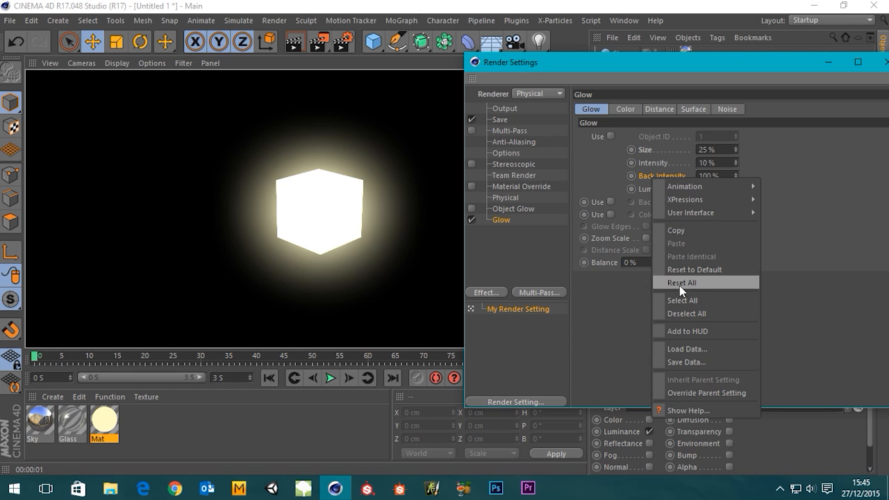
click(692, 408)
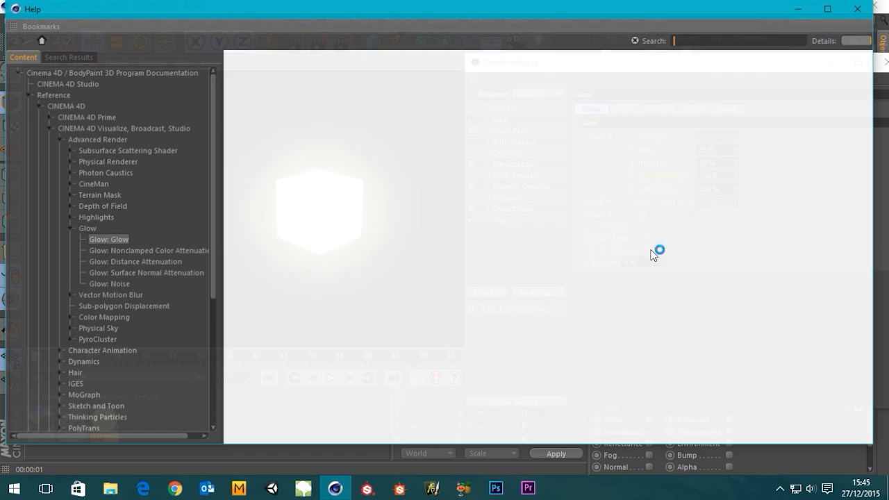
scroll(621, 270, up, 4)
scroll(621, 271, up, 10)
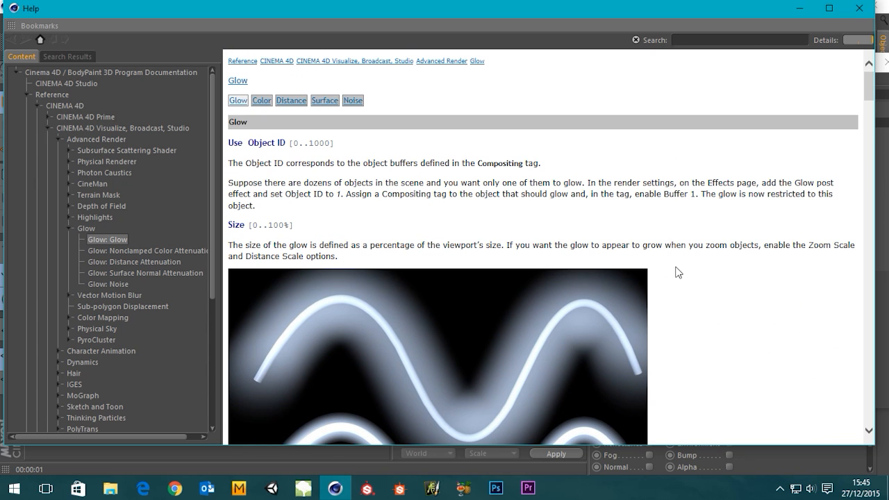
scroll(692, 268, down, 8)
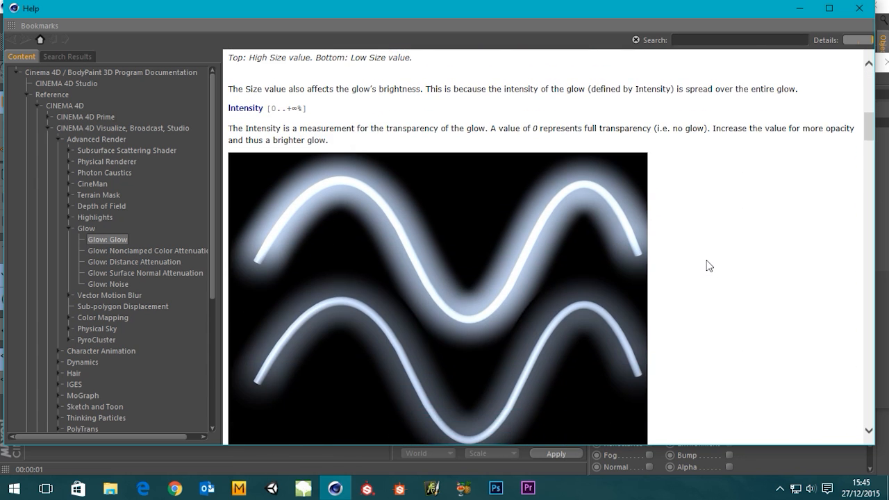
scroll(711, 265, up, 5)
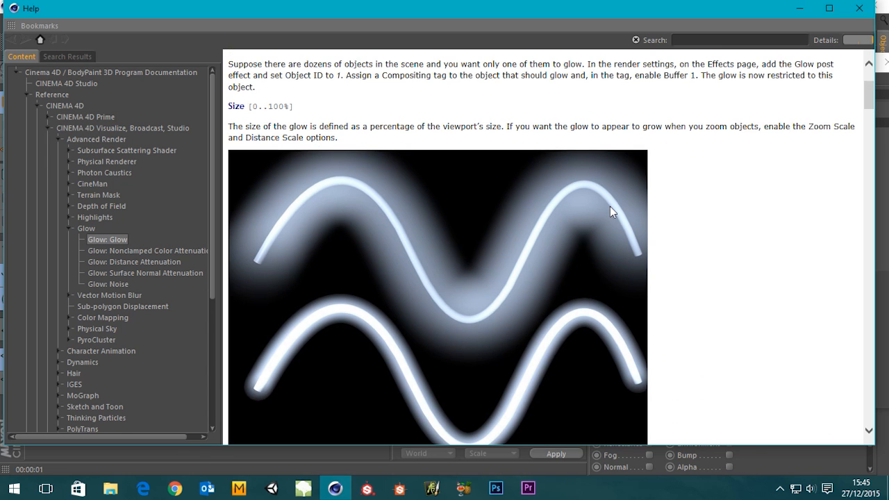
scroll(727, 286, down, 2)
scroll(778, 288, down, 10)
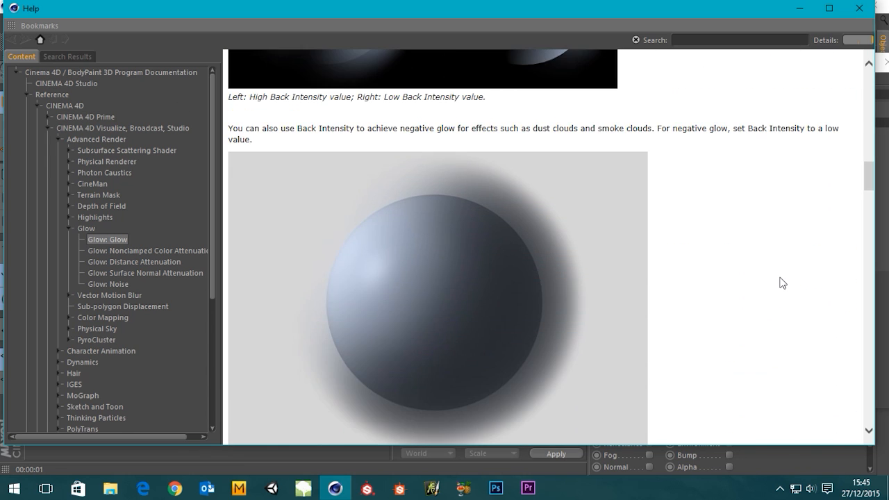
scroll(783, 281, down, 12)
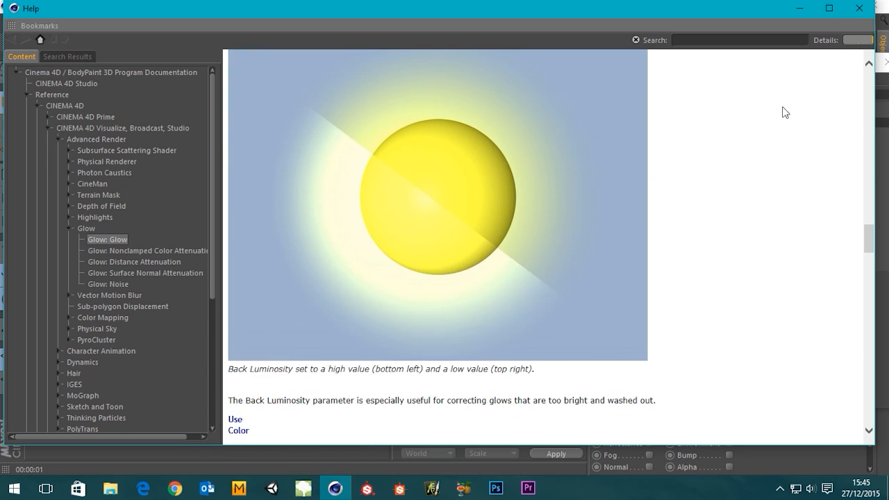
scroll(775, 132, down, 18)
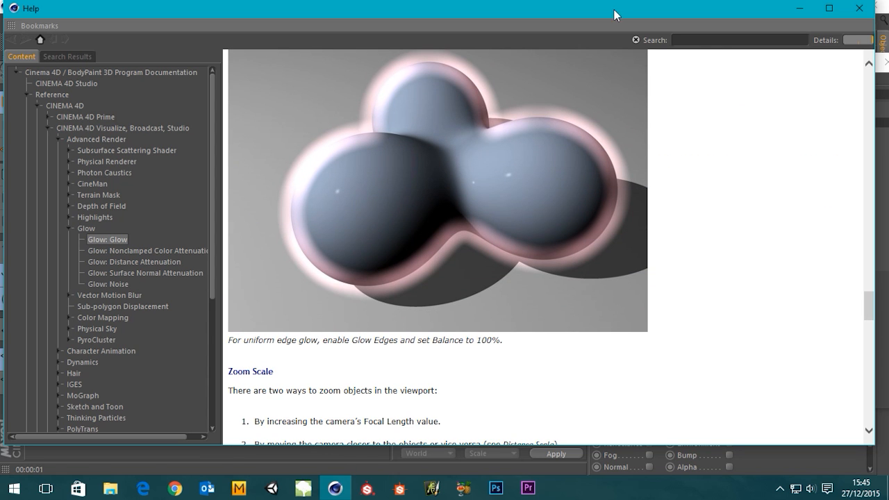
click(860, 8)
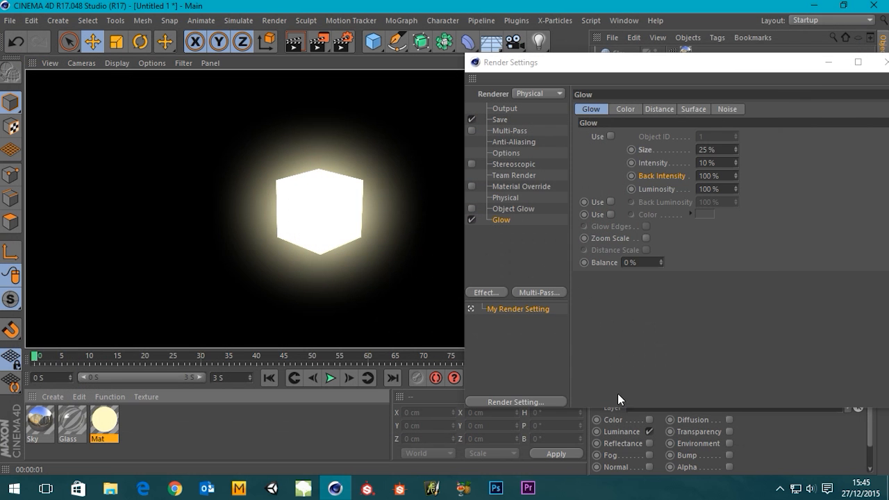
Examine the Glow effect's Color, Distance, Surface and Noise settings, and return to its main Glow settings.
drag(719, 62, 663, 62)
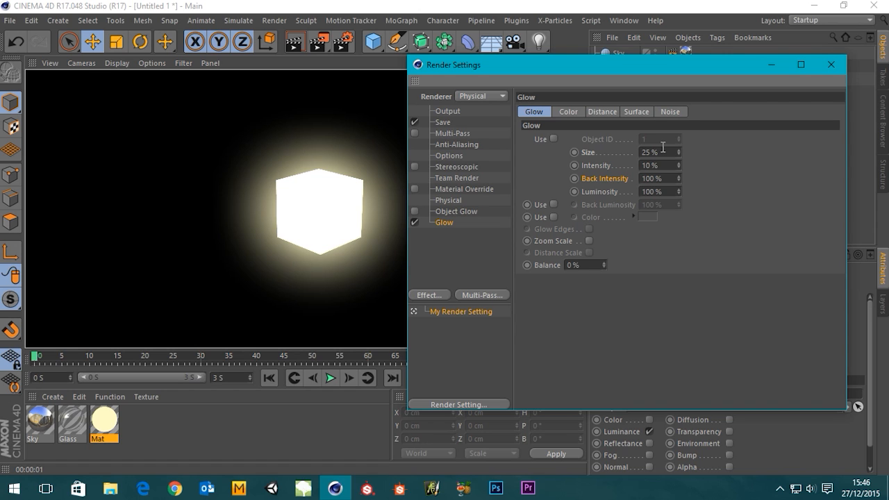
click(566, 113)
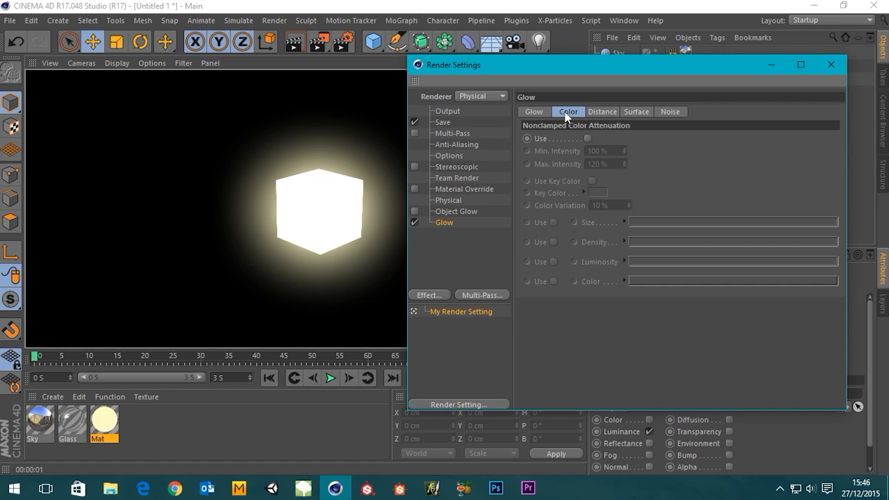
click(602, 113)
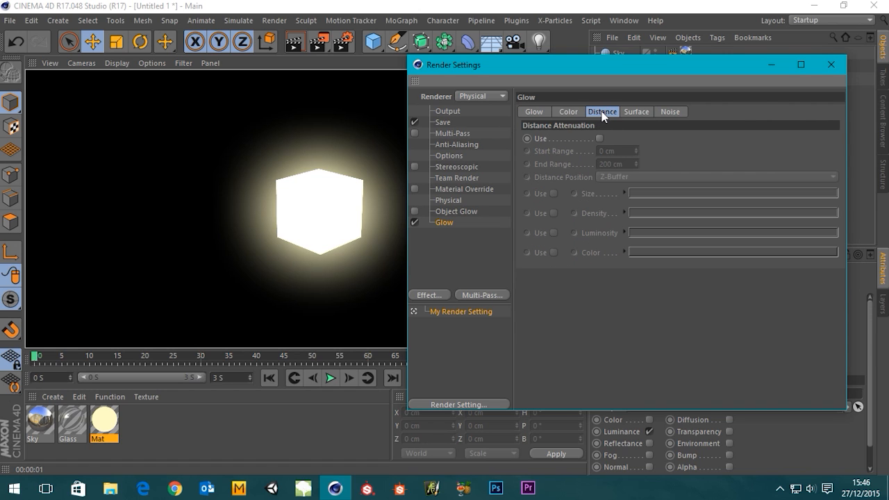
click(645, 108)
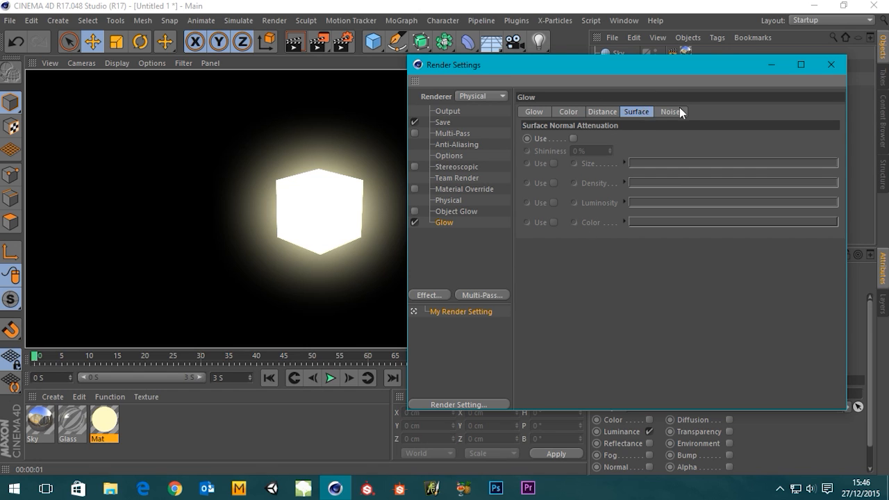
click(680, 109)
click(631, 111)
click(536, 112)
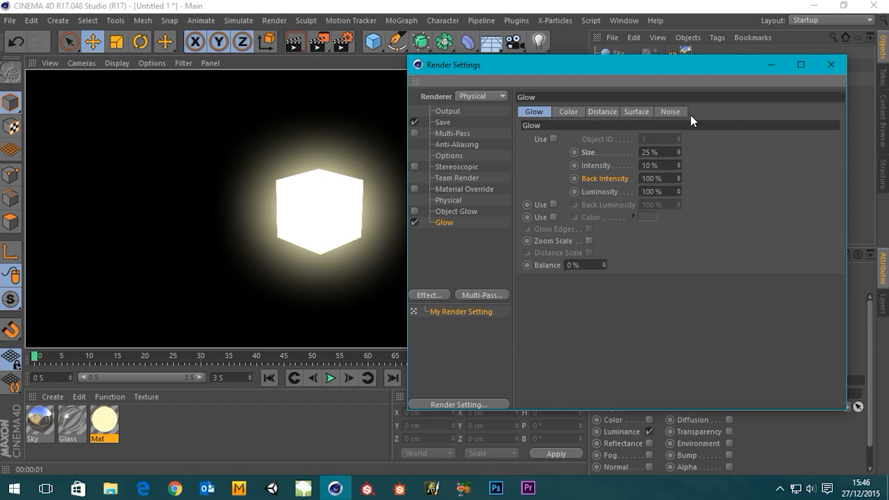
Set the Glow effect's Size to 20% and Intensity to 15%, and render the view.
double_click(668, 152)
text(20)
key(Return)
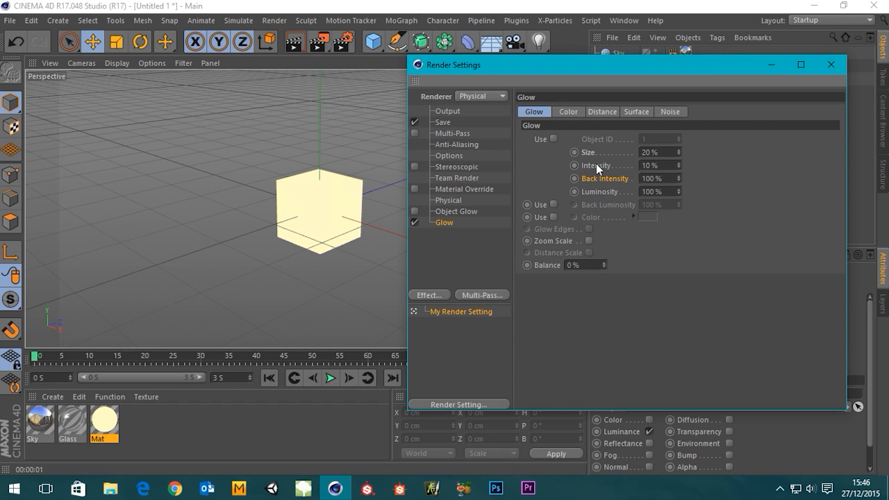
drag(672, 166, 472, 178)
text(15)
key(Return)
click(290, 43)
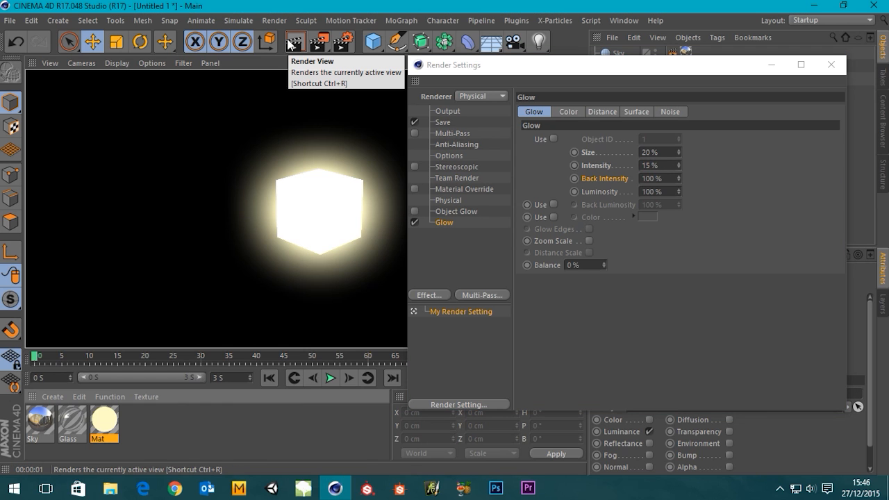
Set the Glow effect's Size to 15% and render the view again.
click(668, 151)
text(15)
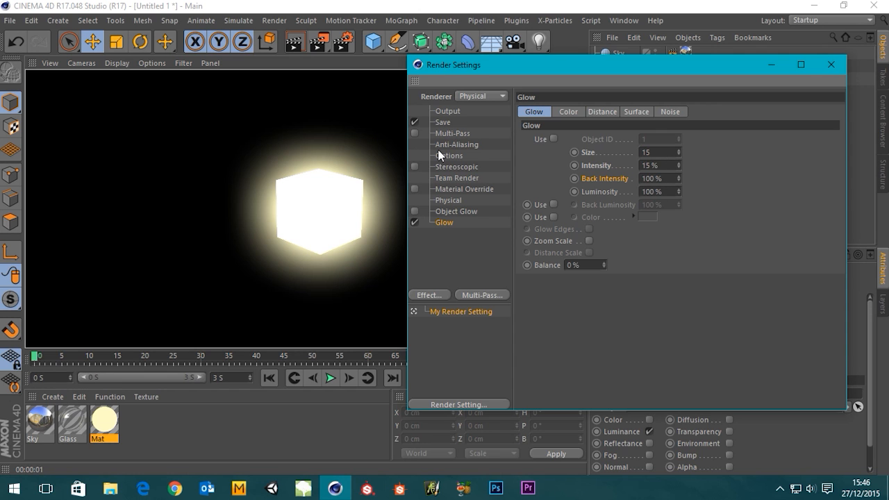
key(Return)
click(307, 41)
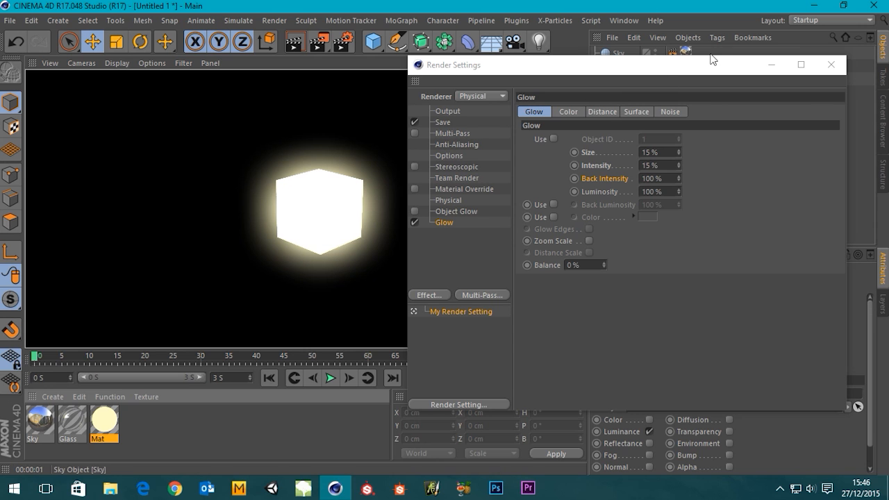
Close the render settings, enable the glass sphere, and render the scene in the viewport and in the Picture Viewer.
click(831, 65)
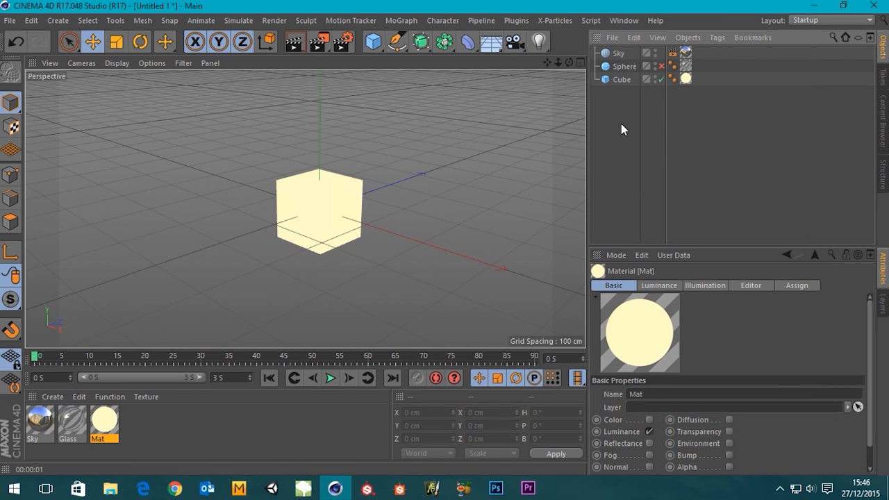
click(661, 66)
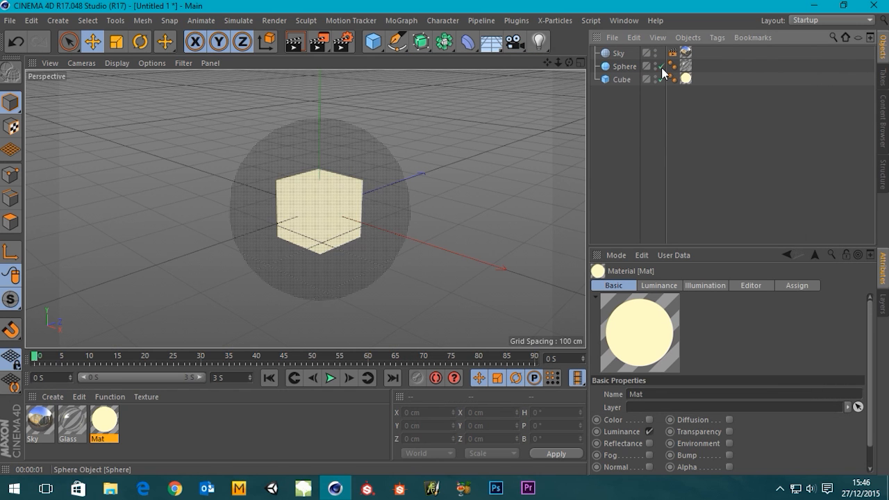
click(295, 43)
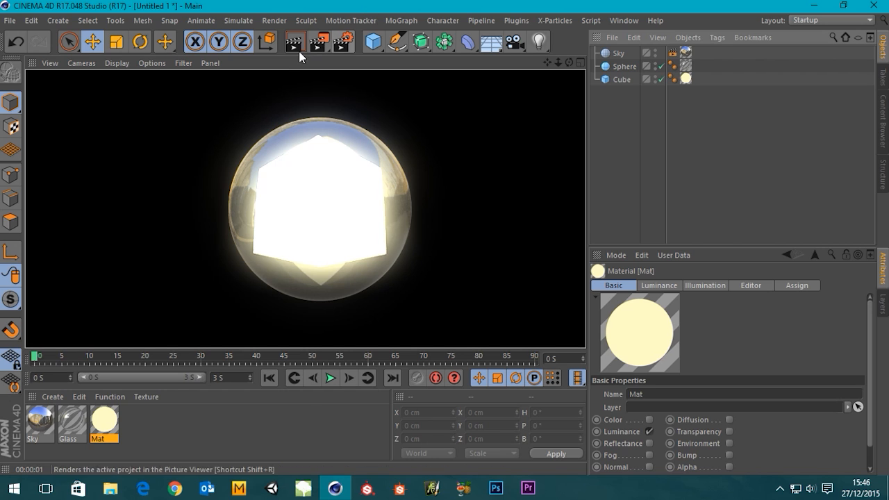
click(318, 43)
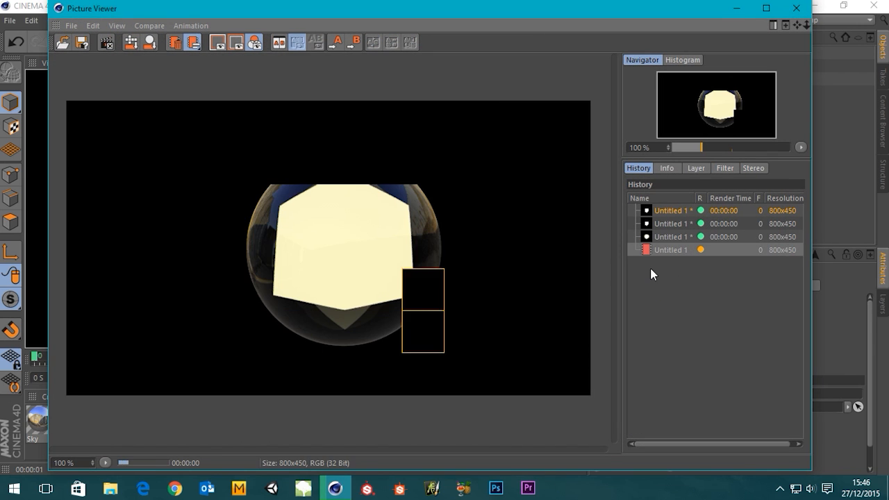
click(737, 8)
Disable the Glow effect in the render settings and render the scene to the Picture Viewer.
click(343, 43)
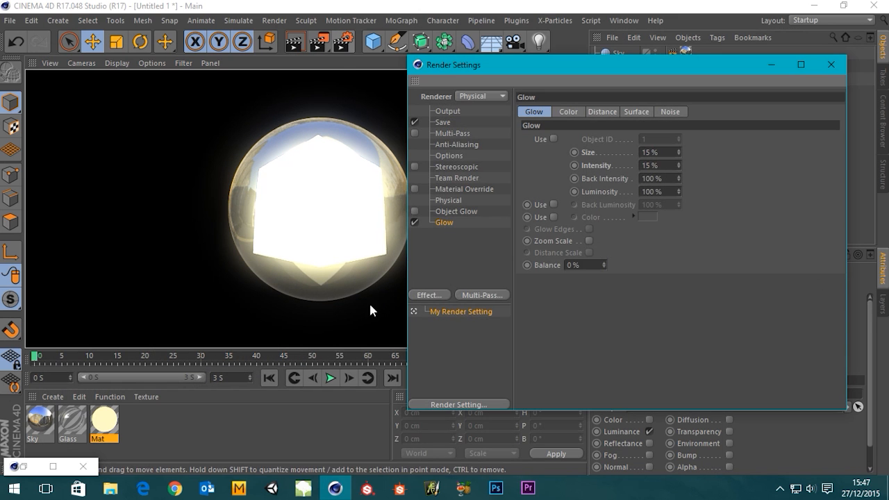
click(414, 222)
click(831, 64)
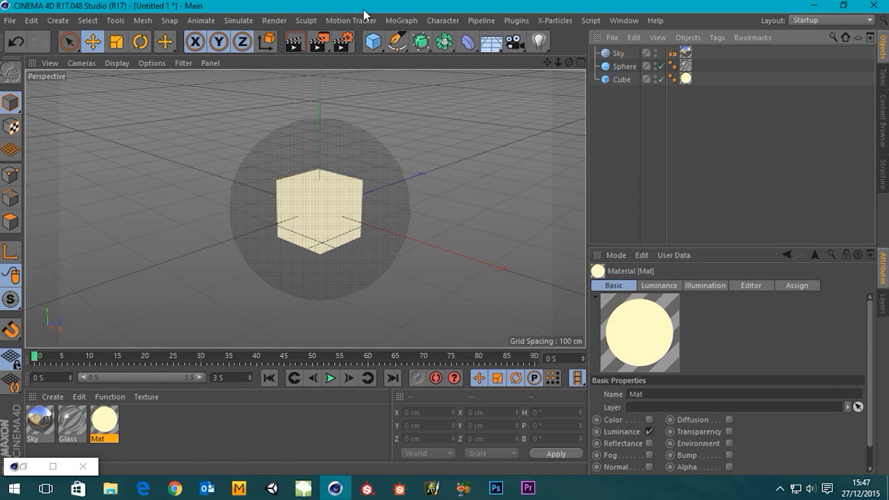
click(318, 41)
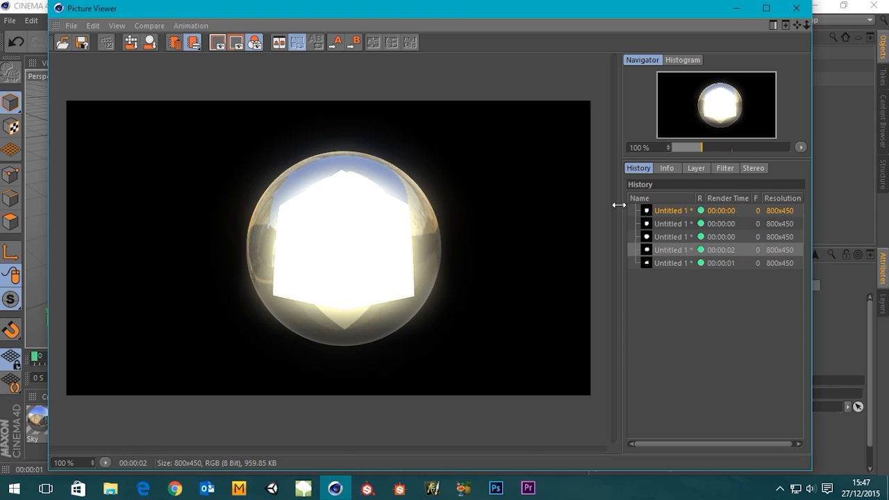
Compare the Picture Viewer renders with and without the Glow effect, and close the viewer.
key(Down)
key(Up)
key(Down)
key(Up)
key(Down)
key(Up)
key(Down)
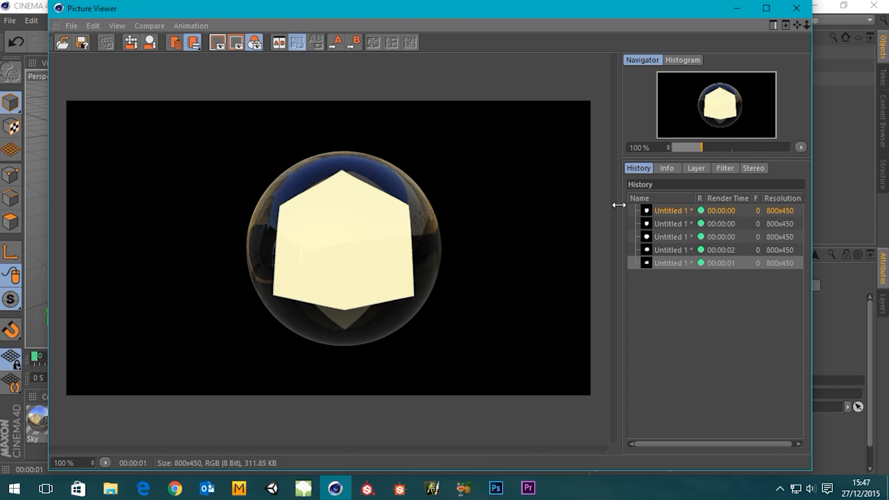
key(Up)
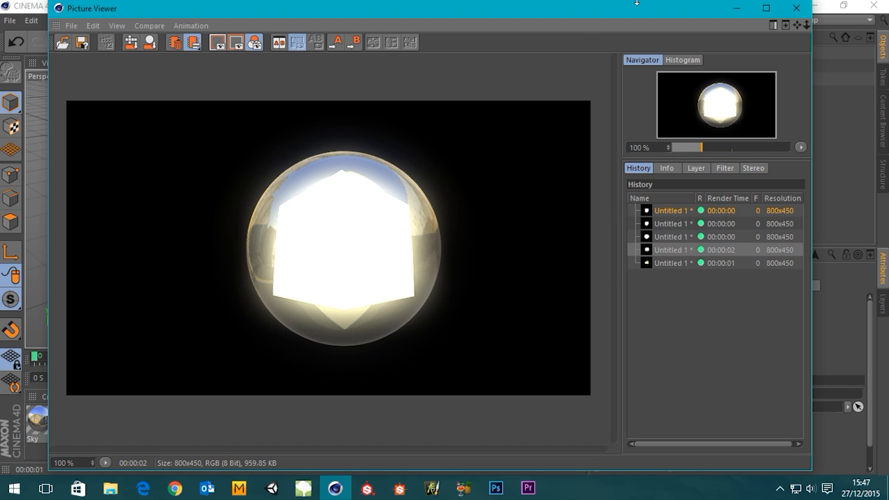
click(797, 7)
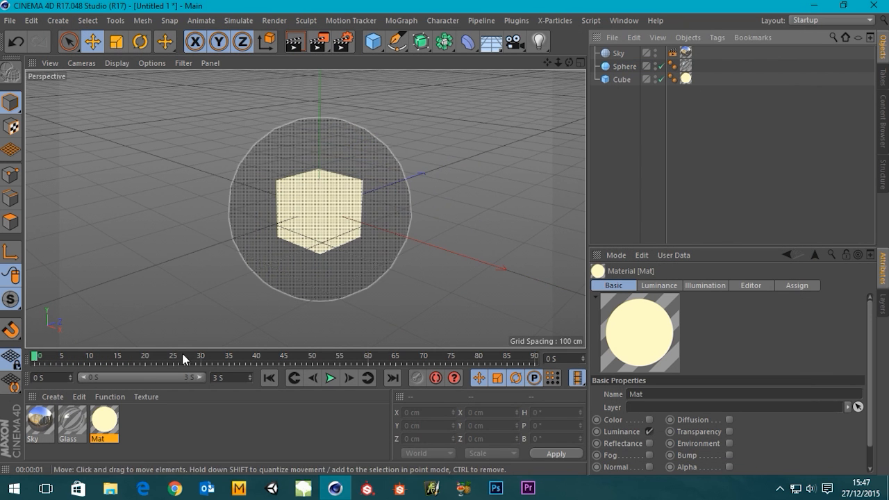
Examine the Glow channel of the cube's material and the list of effects available in the render settings.
double_click(104, 421)
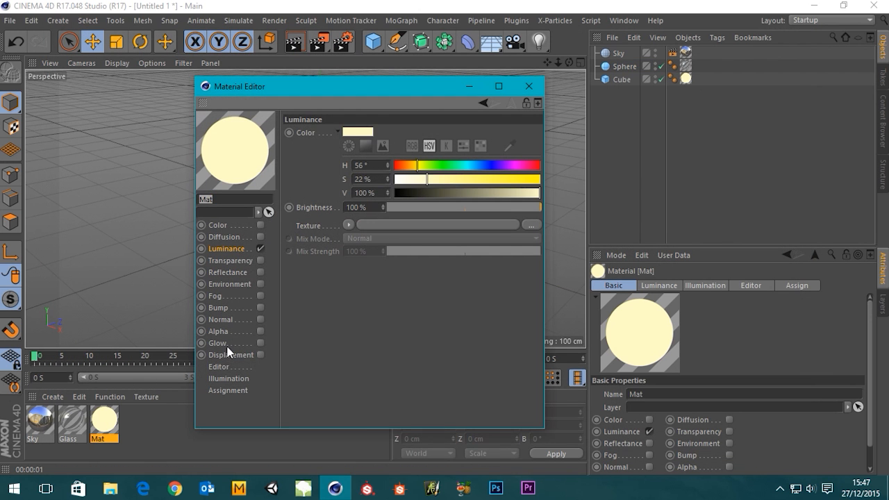
click(218, 344)
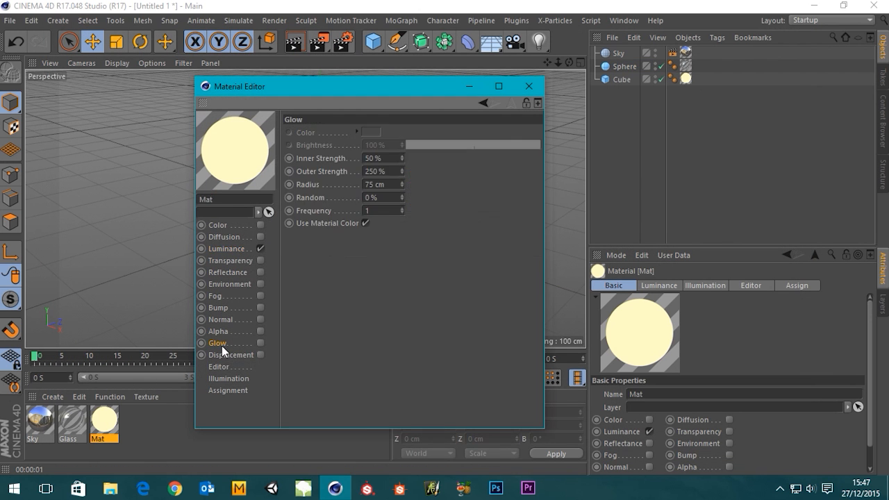
click(529, 86)
click(343, 45)
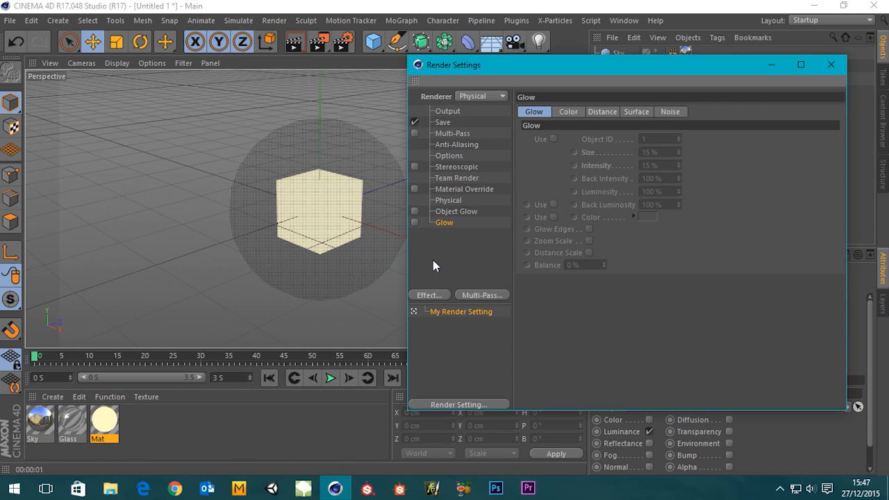
click(431, 295)
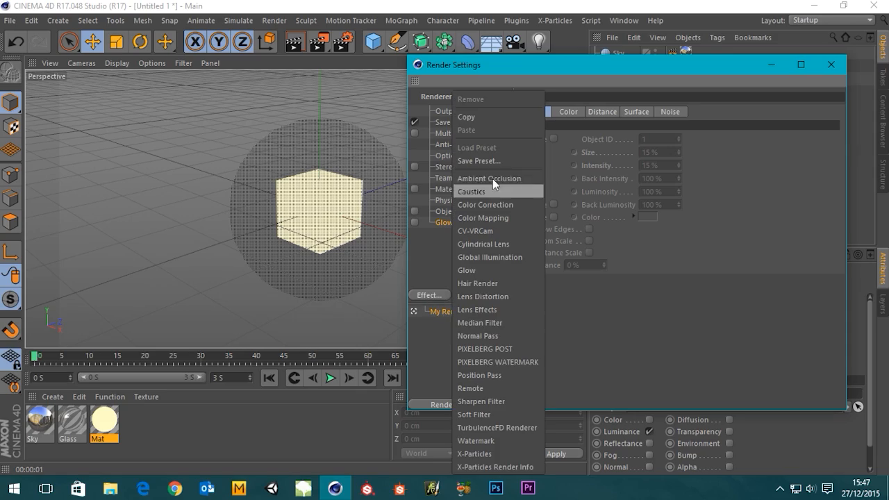
click(440, 262)
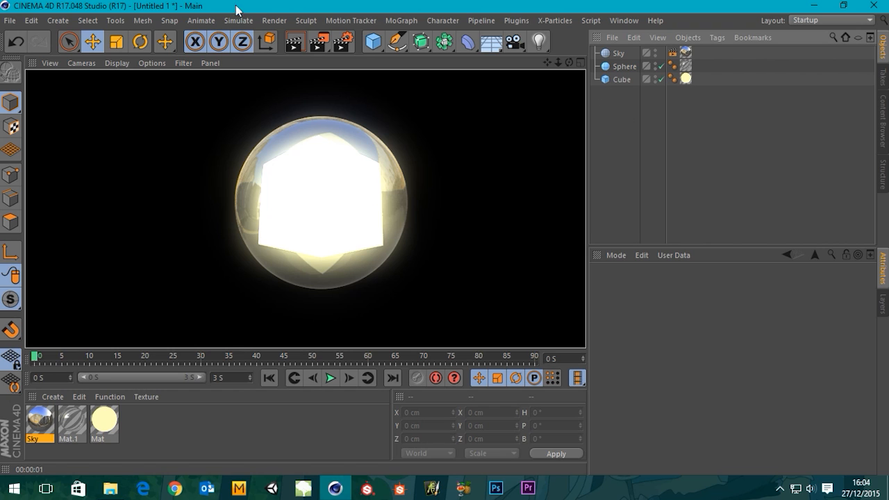
Review the Glow effect's parameters in the render settings, narrow the settings window, and close it.
click(344, 44)
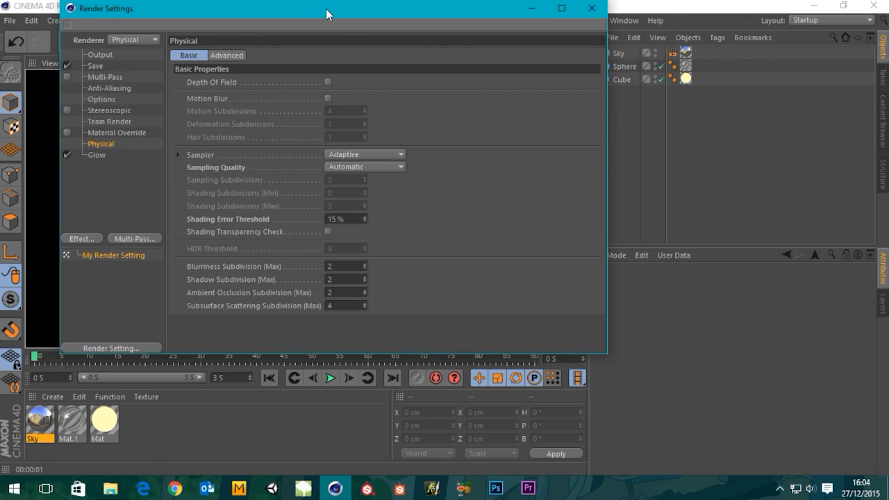
drag(326, 8, 509, 43)
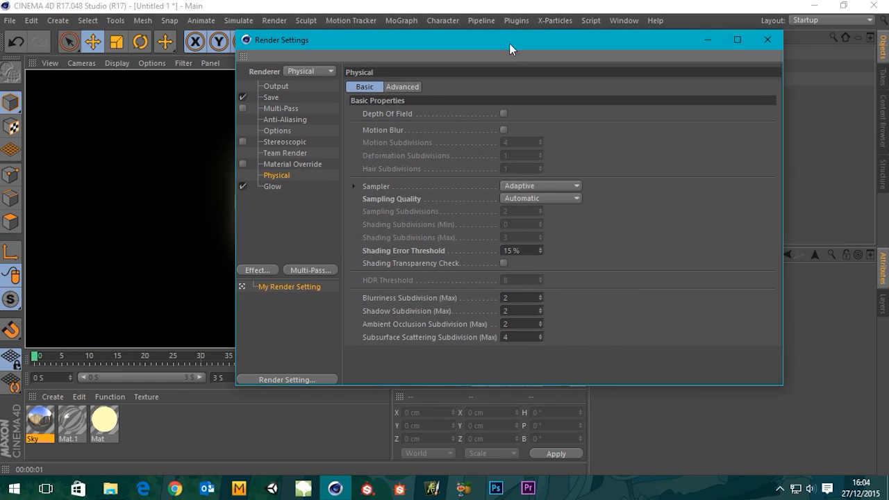
click(274, 187)
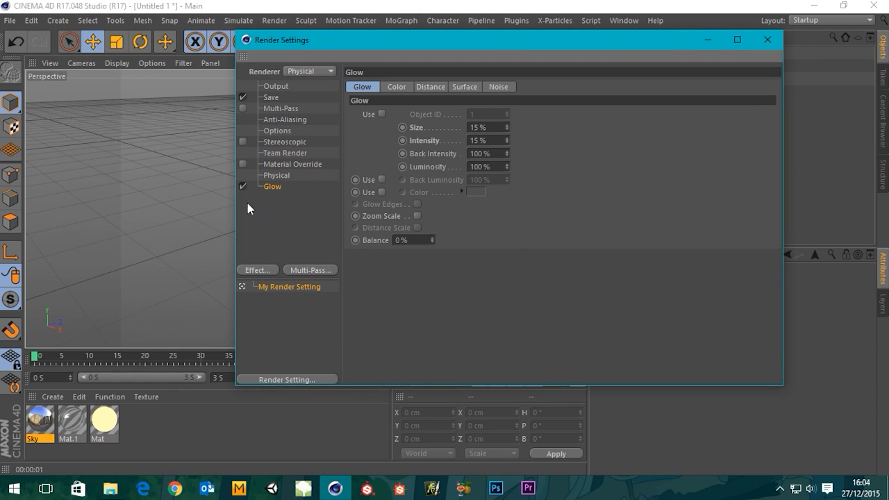
drag(236, 215, 391, 214)
click(768, 39)
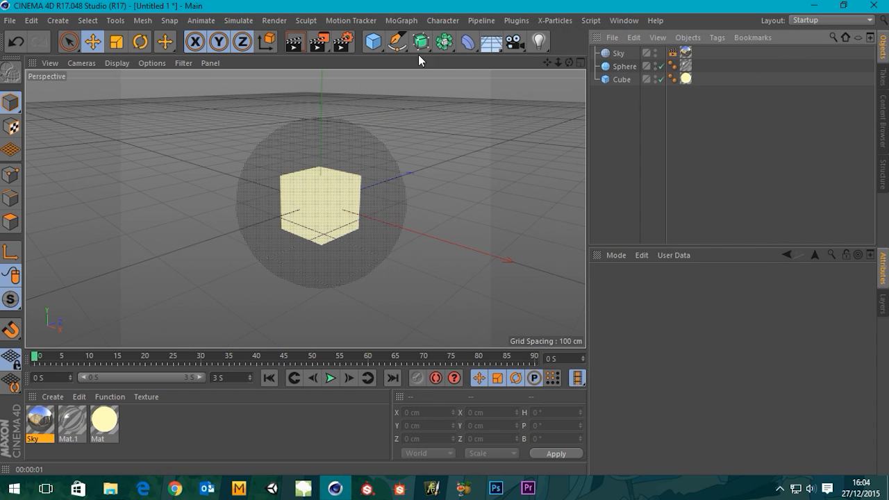
Add a second cube, 100 cm on each side, and move it to about X 145 cm, Z 193 cm, behind the sphere.
drag(380, 45, 425, 85)
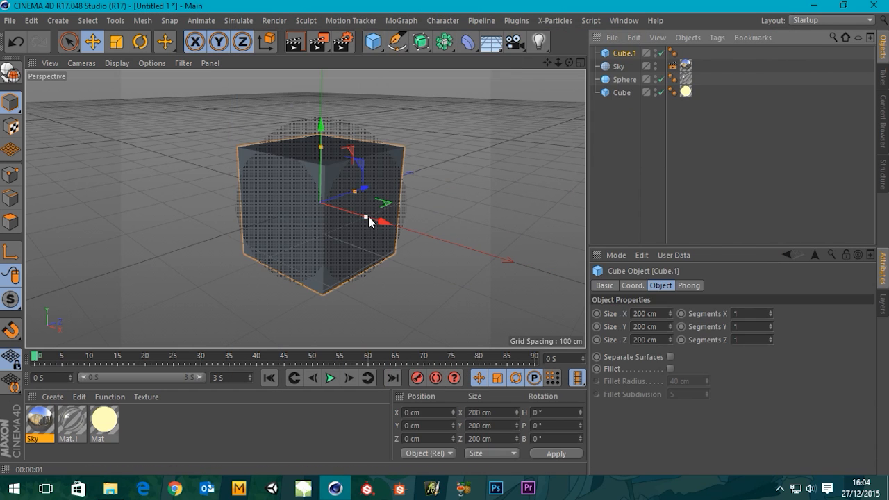
click(647, 313)
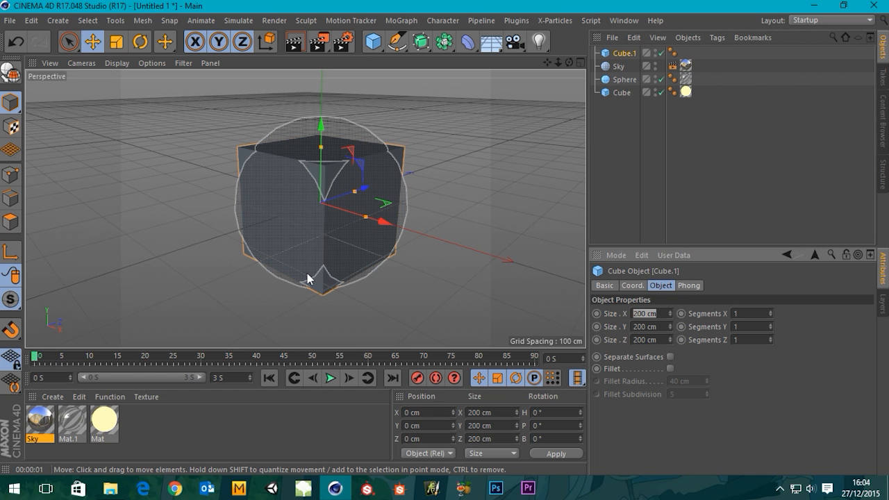
text(100)
key(Tab)
text(100)
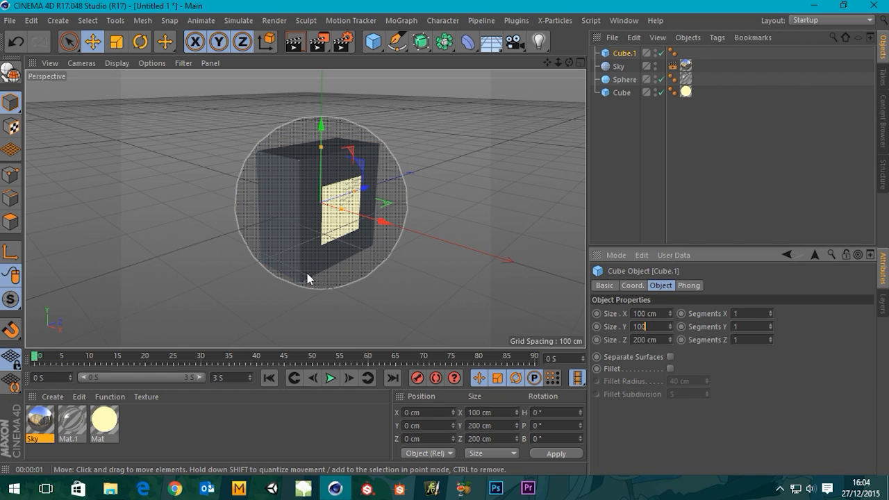
key(Tab)
text(100)
key(Tab)
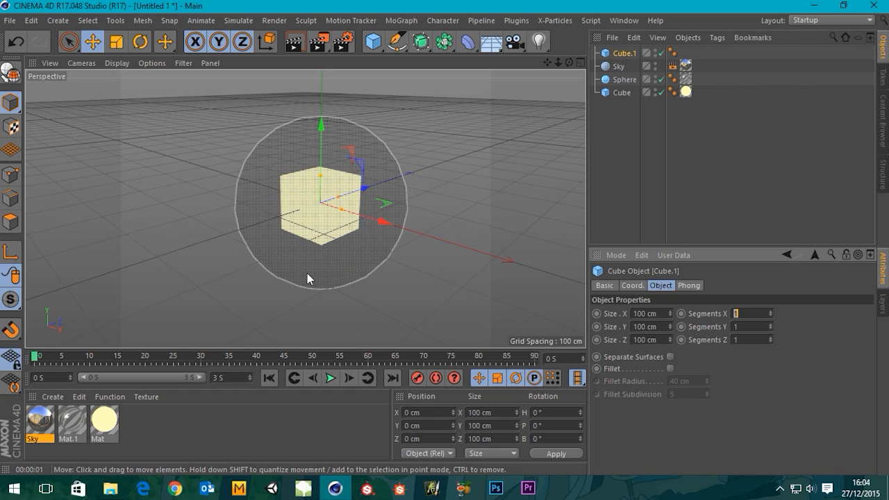
drag(379, 222, 532, 265)
drag(483, 226, 500, 246)
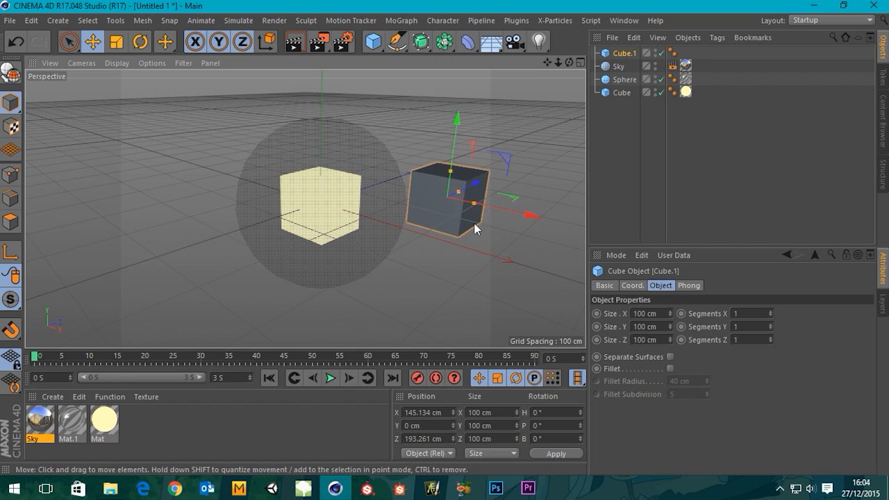
Set the render output to the HDTV 1080 24 film/video preset.
click(340, 46)
click(430, 86)
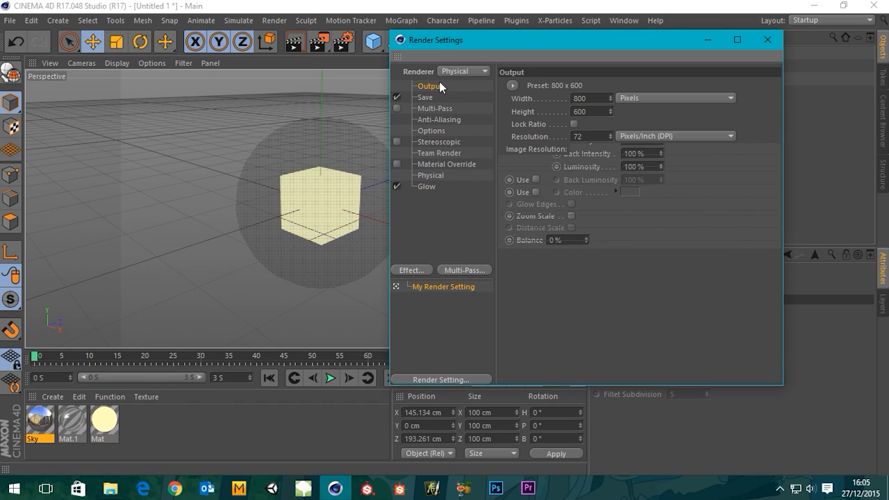
click(512, 84)
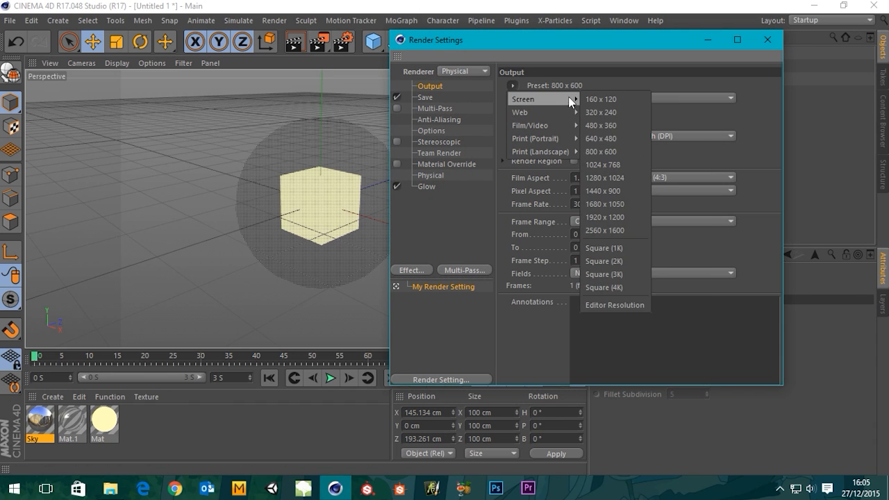
mouse_move(567, 125)
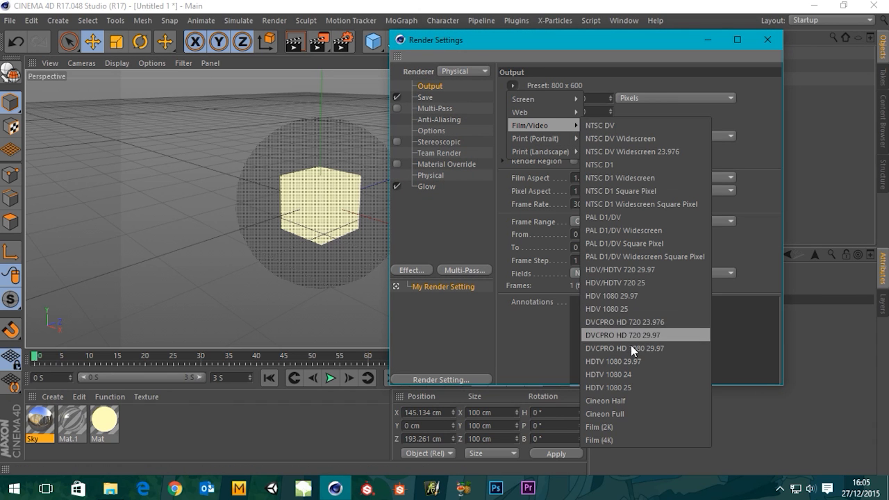
click(631, 373)
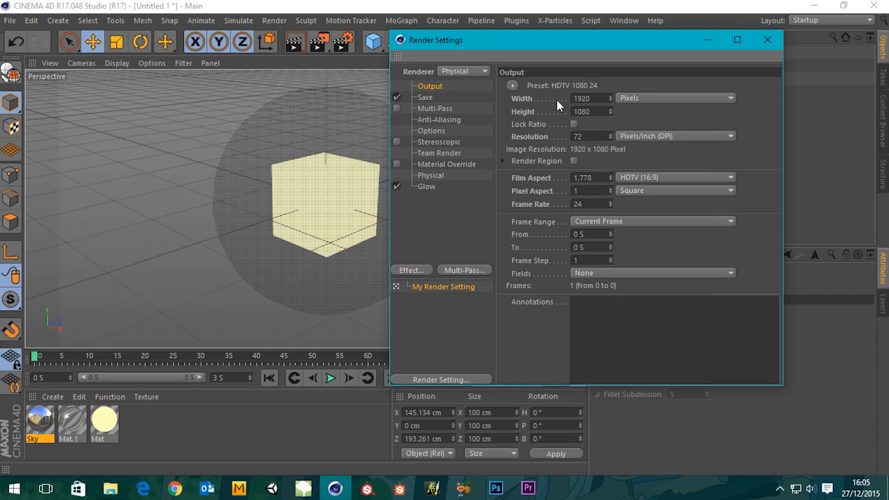
Lock the output's aspect ratio, set the render width to 800 pixels, and close the render settings.
click(574, 123)
click(587, 98)
text(800)
key(Return)
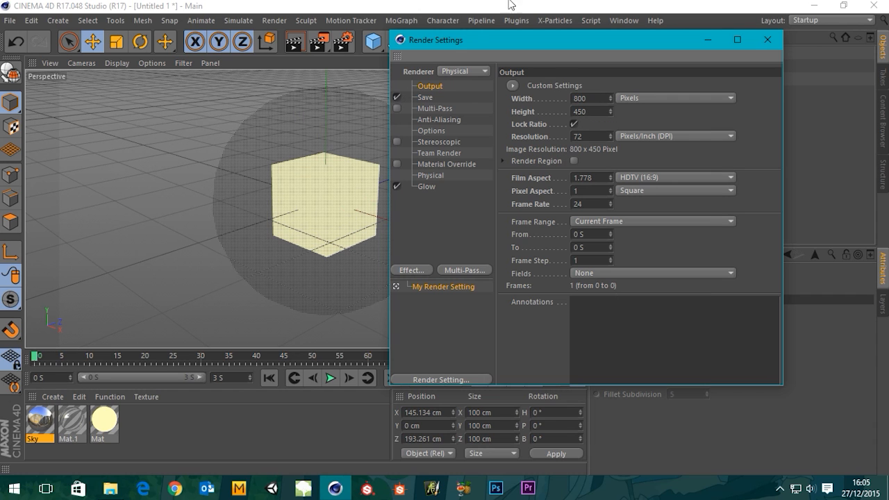
click(770, 42)
Apply the yellow glowing material Mat to the second cube beside the sphere and render the view.
scroll(350, 233, down, 1)
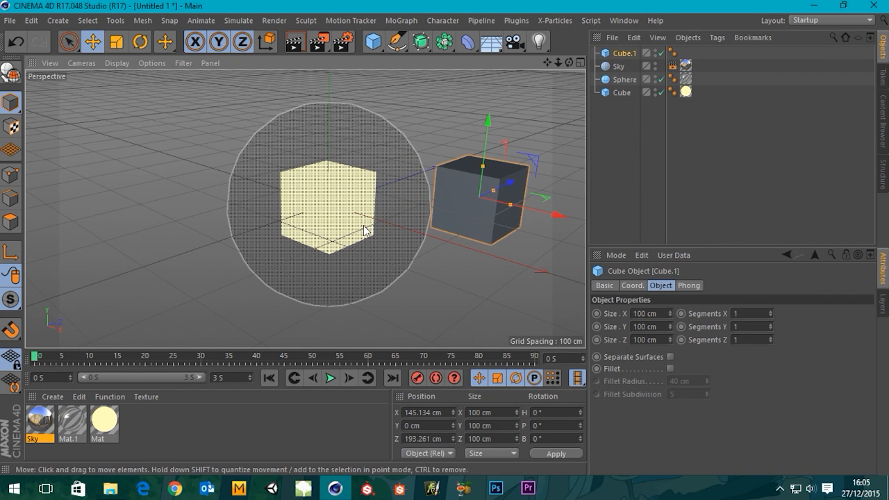
alt+middle_drag(365, 229, 315, 219)
scroll(315, 219, down, 1)
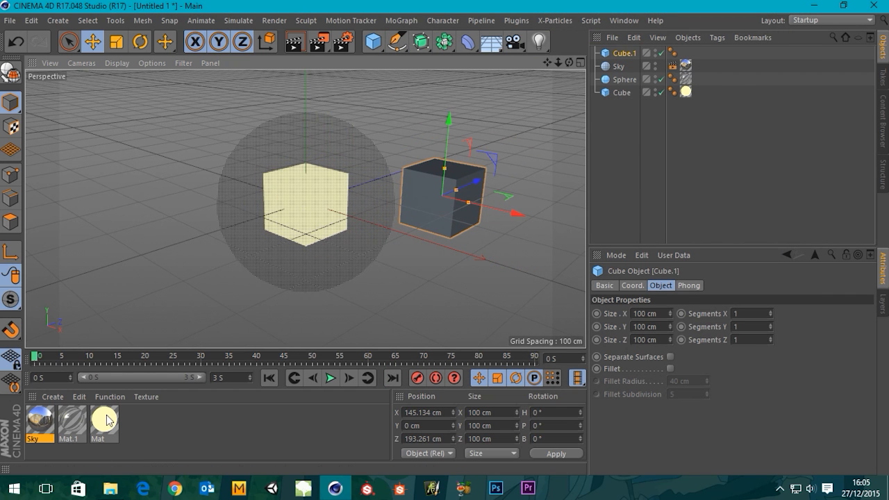
drag(106, 417, 435, 214)
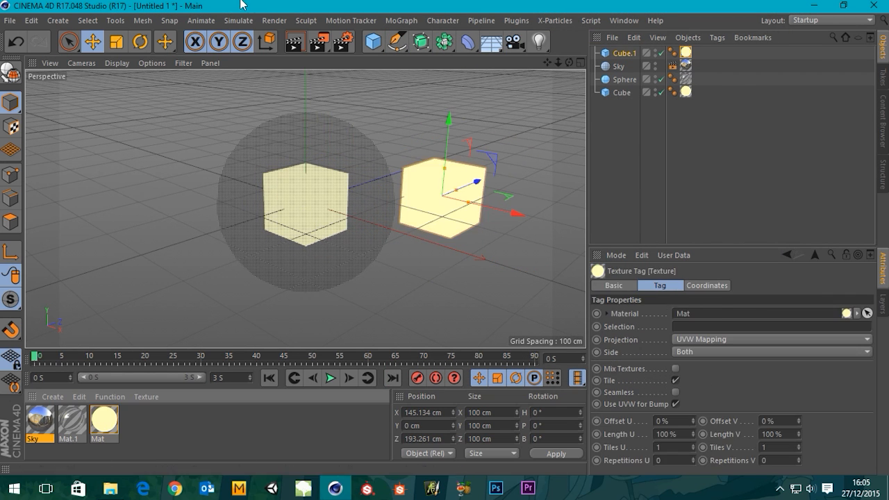
click(295, 43)
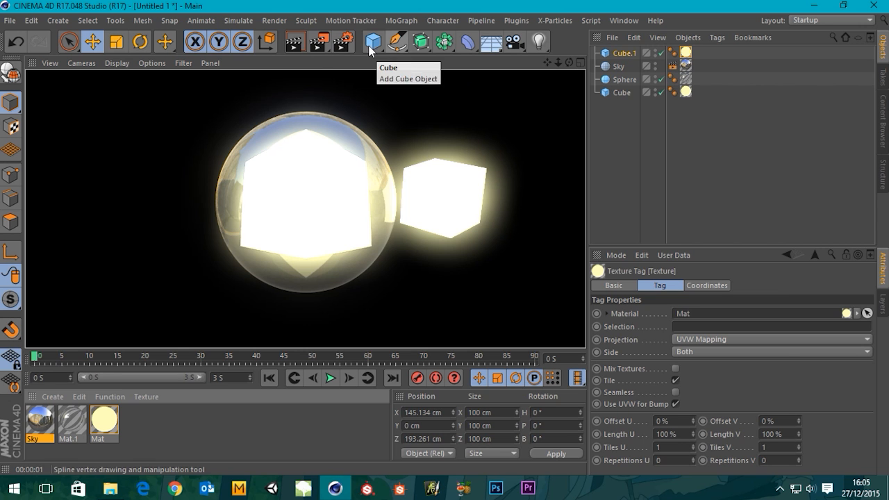
Restrict the Glow effect to Object ID 1, render the view, and recheck the Object ID in the render settings.
click(342, 43)
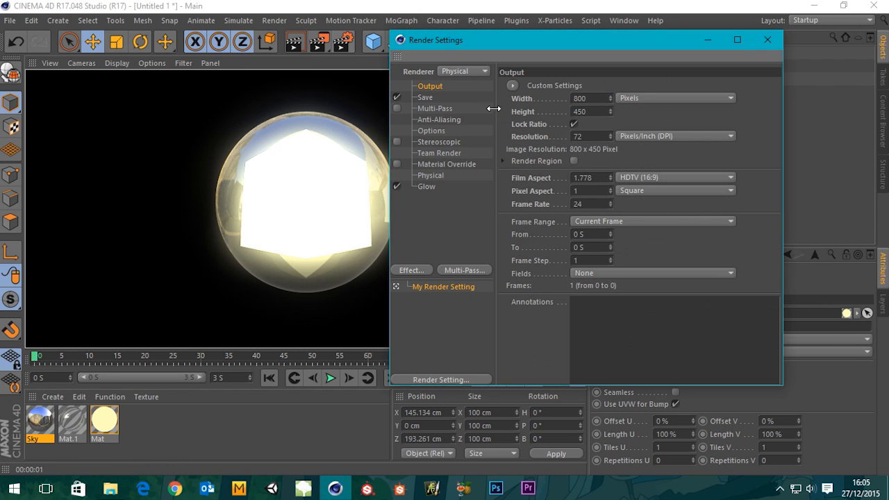
click(428, 185)
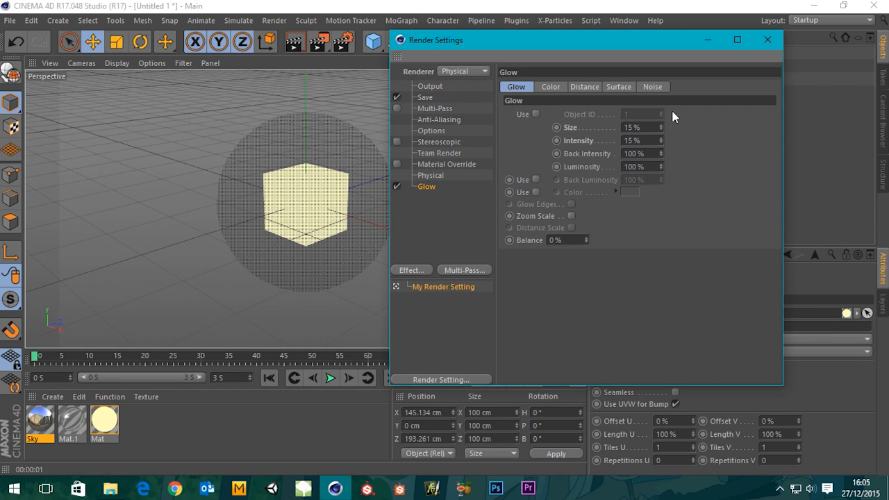
click(537, 114)
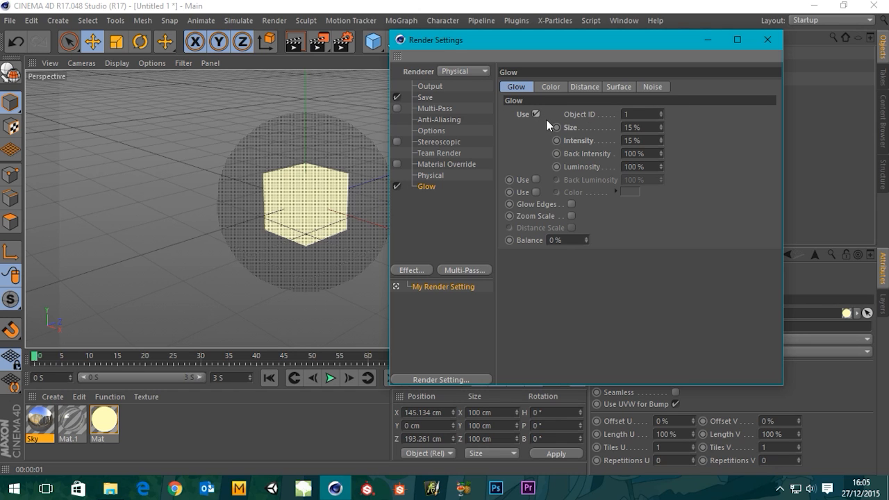
click(768, 40)
click(293, 43)
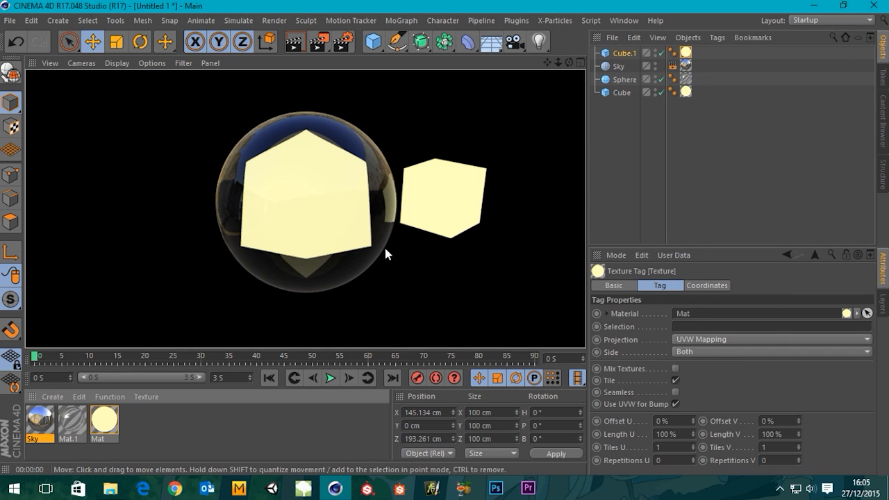
click(342, 43)
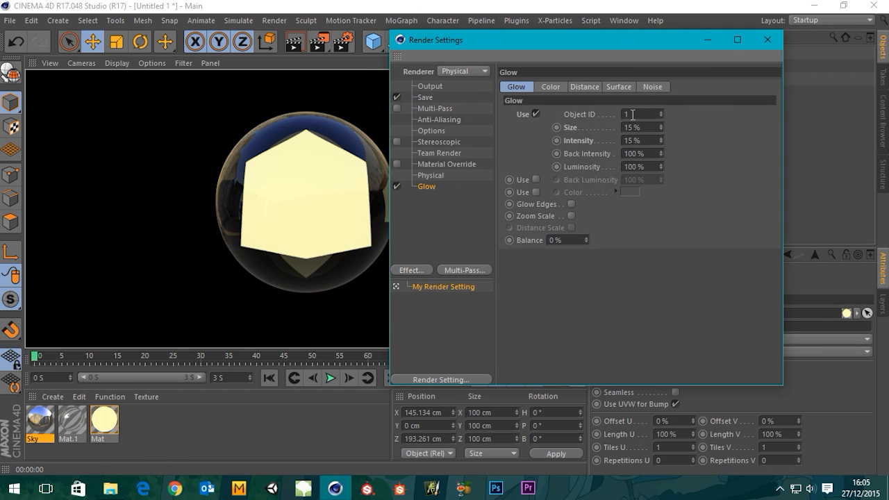
click(768, 40)
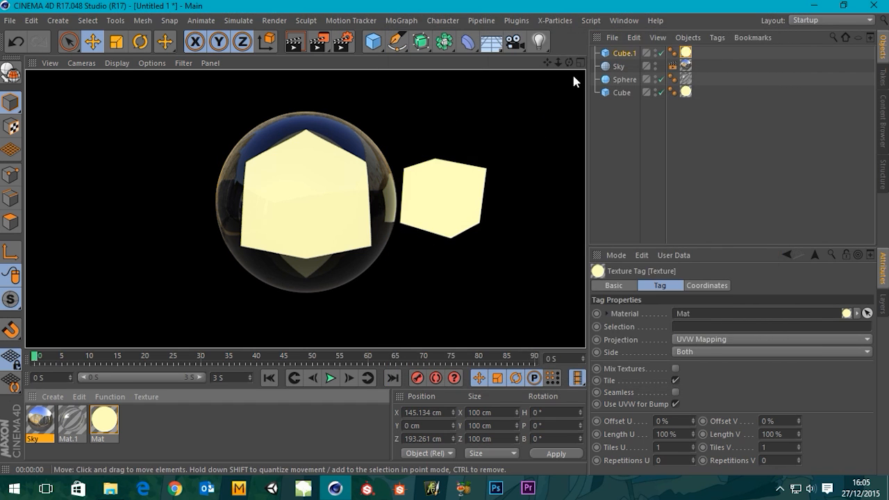
Add a Compositing tag to the cube inside the sphere and enable its object buffer 1.
click(630, 51)
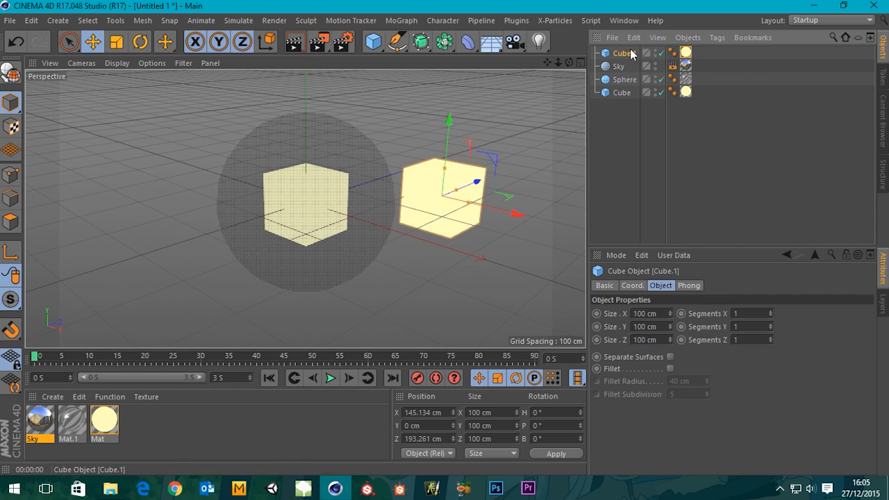
click(623, 92)
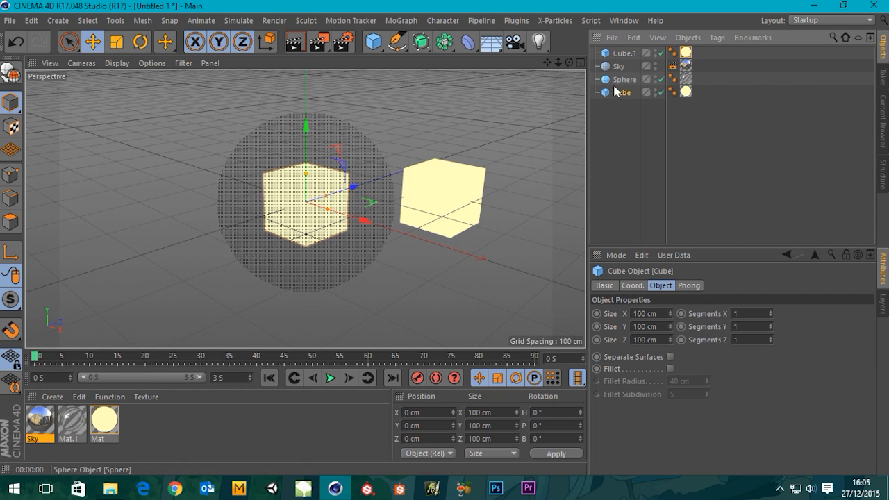
right_click(622, 93)
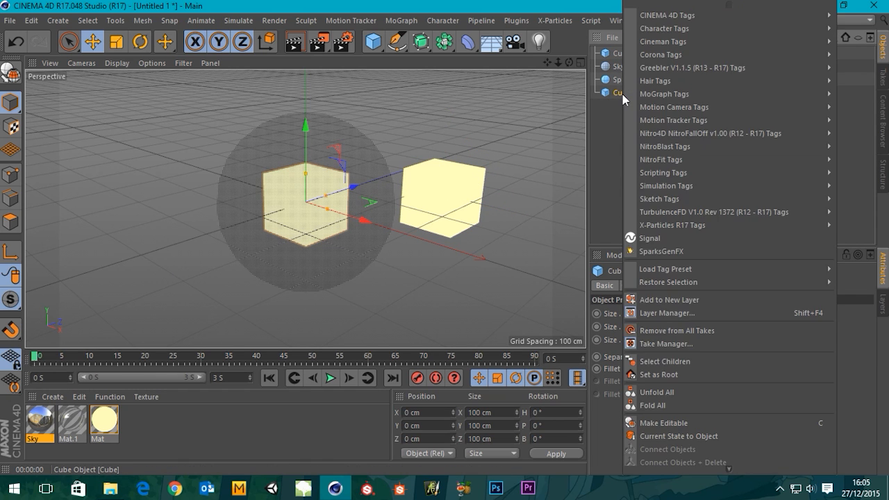
mouse_move(661, 17)
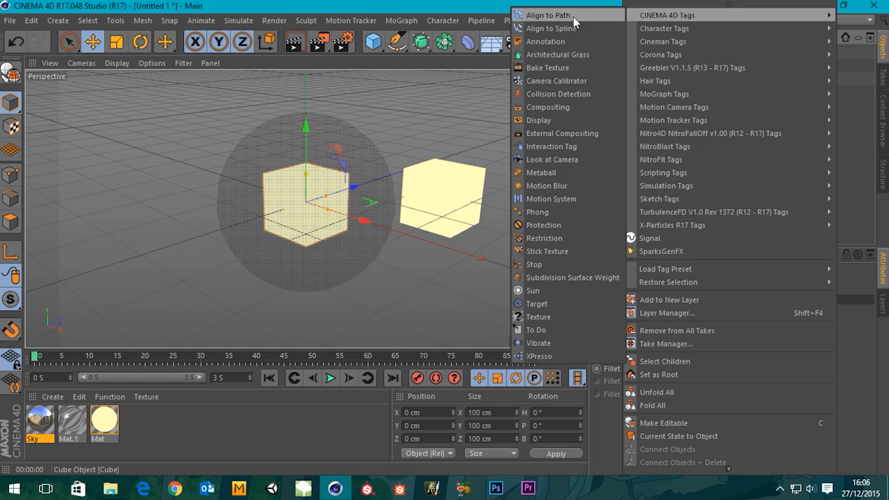
click(553, 105)
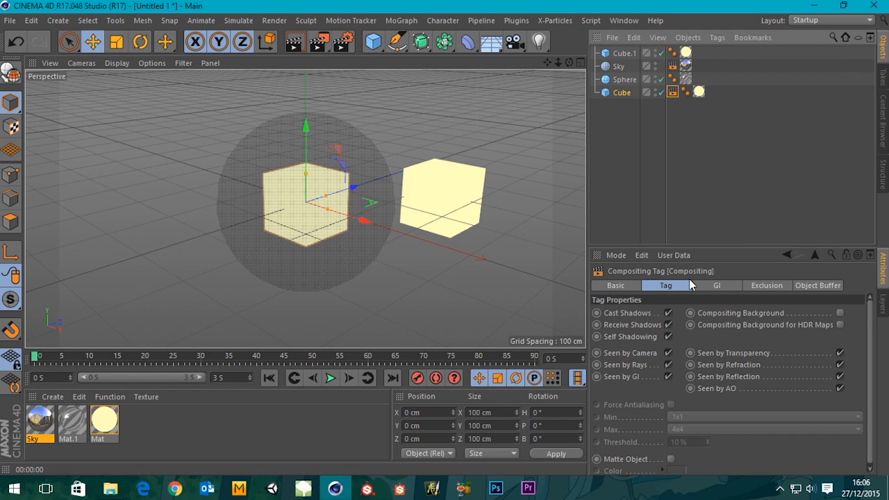
click(833, 289)
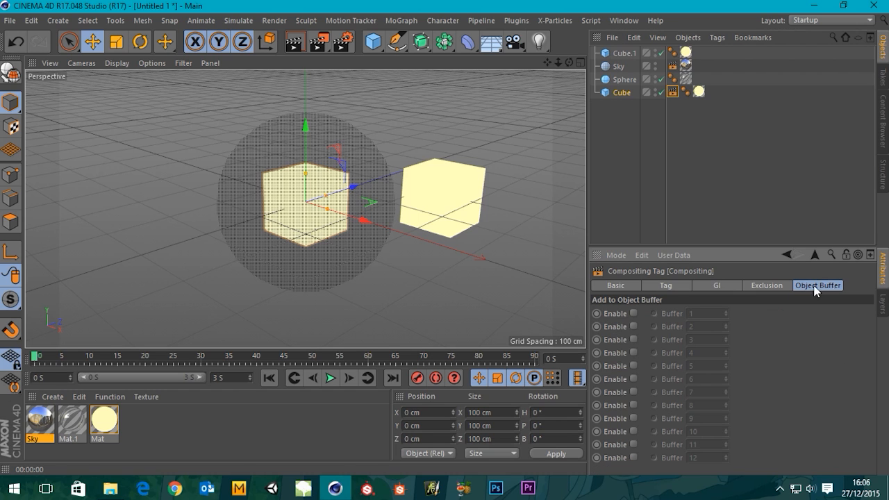
click(633, 314)
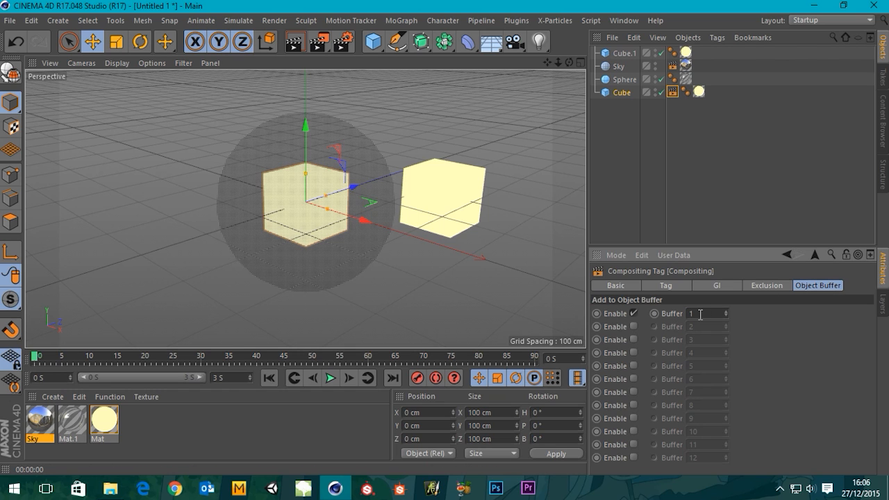
Deselect the cube, check the Glow effect's Object ID in the render settings, and render the view.
click(561, 95)
click(342, 42)
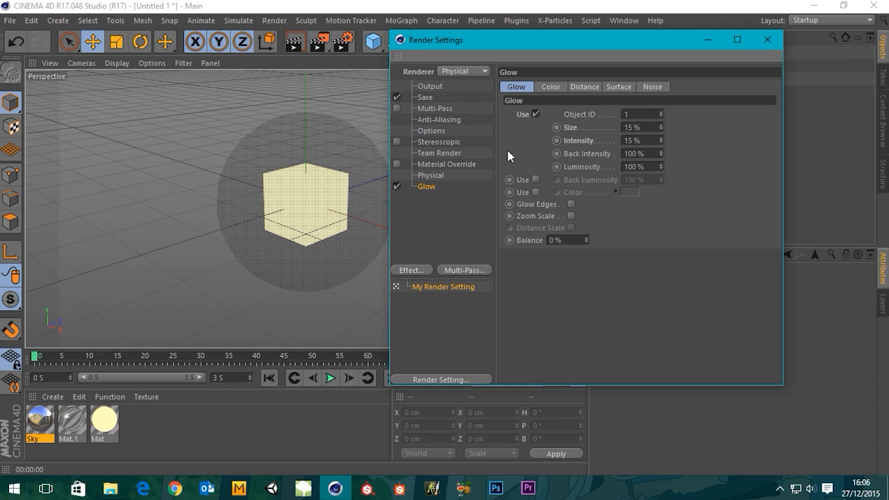
click(778, 41)
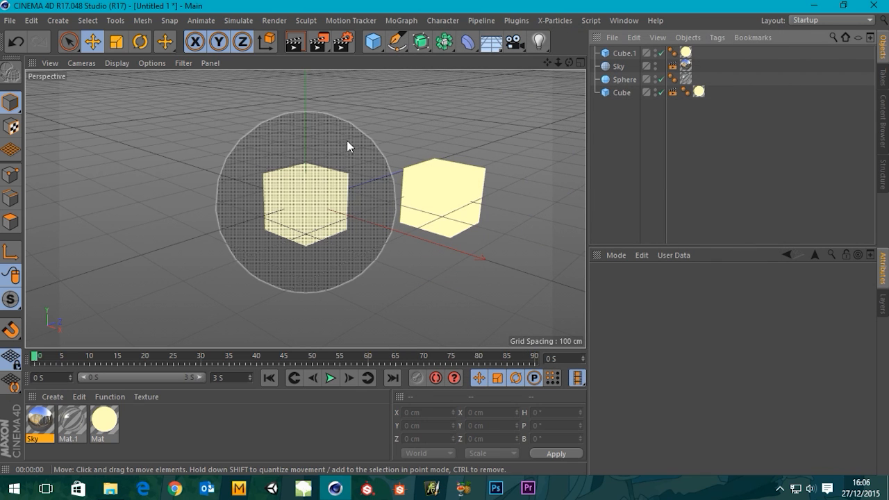
click(299, 45)
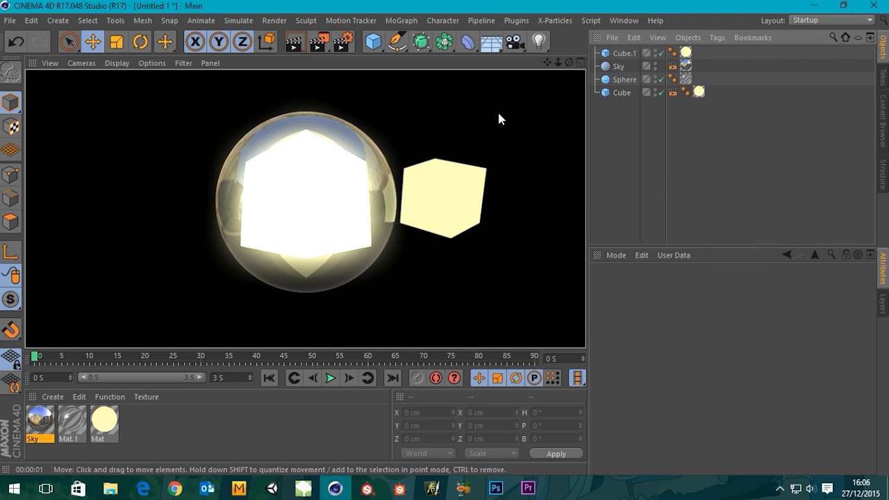